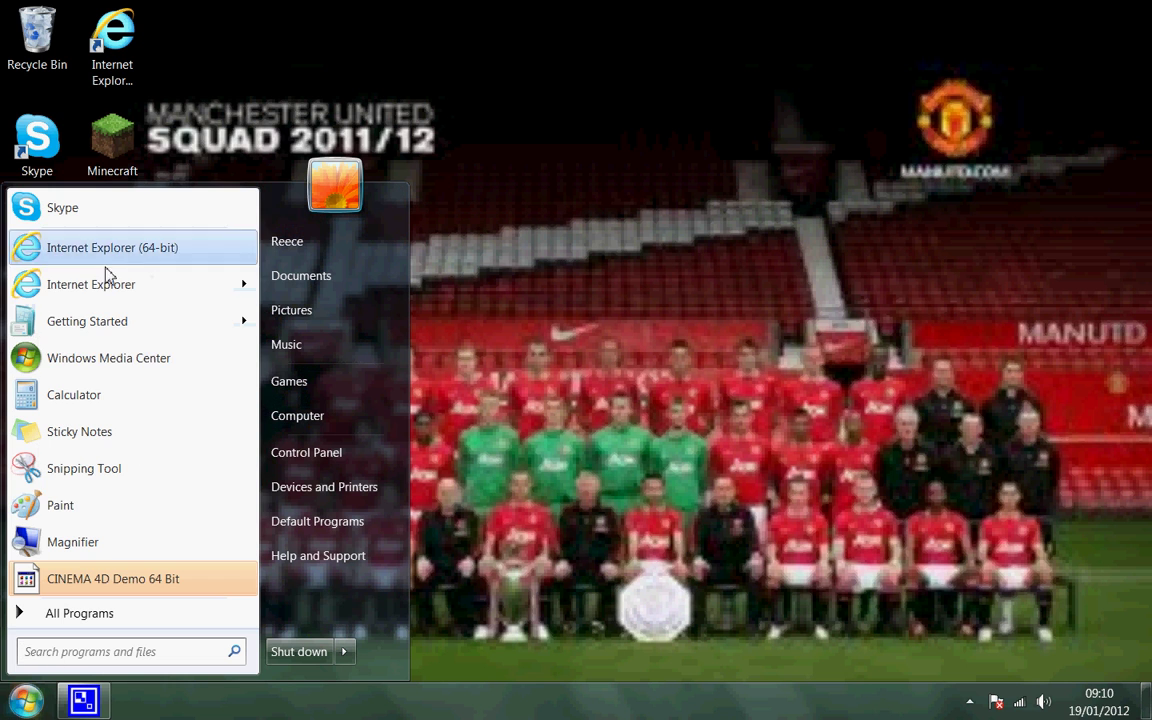
In Internet Explorer, search Google for 'hamachi download' and open the LogMeIn Hamachi result
left_click(145, 246)
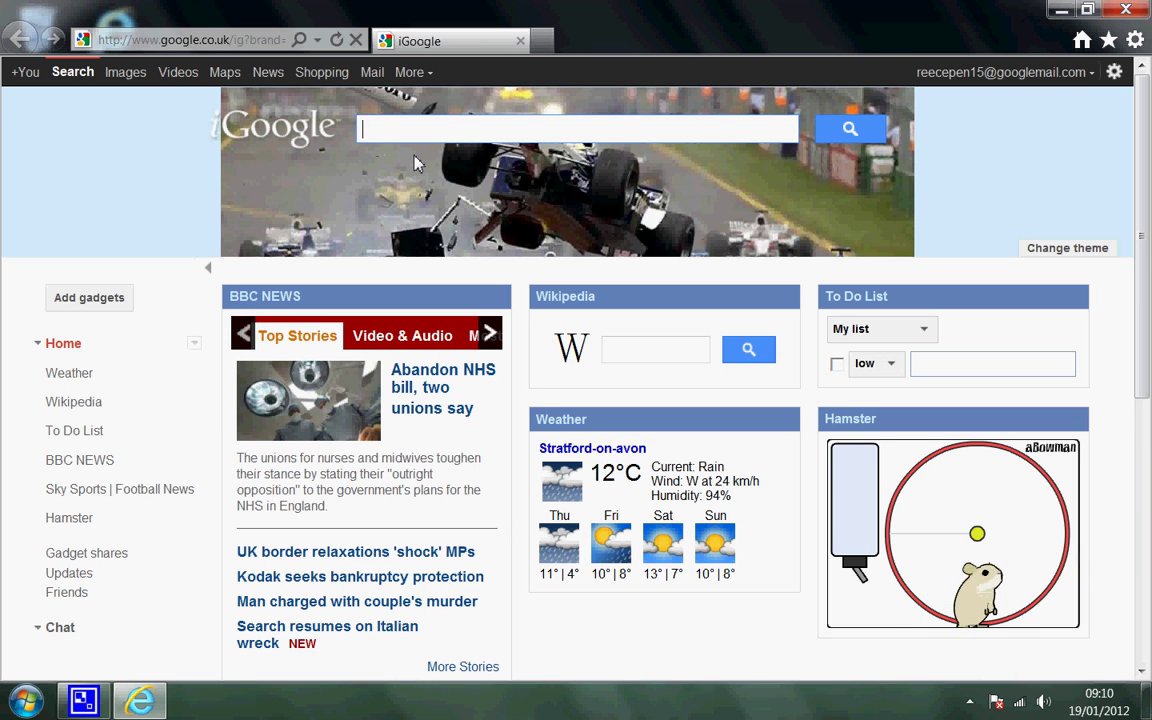
type("hamahcx")
key("BackSpace")
type("i")
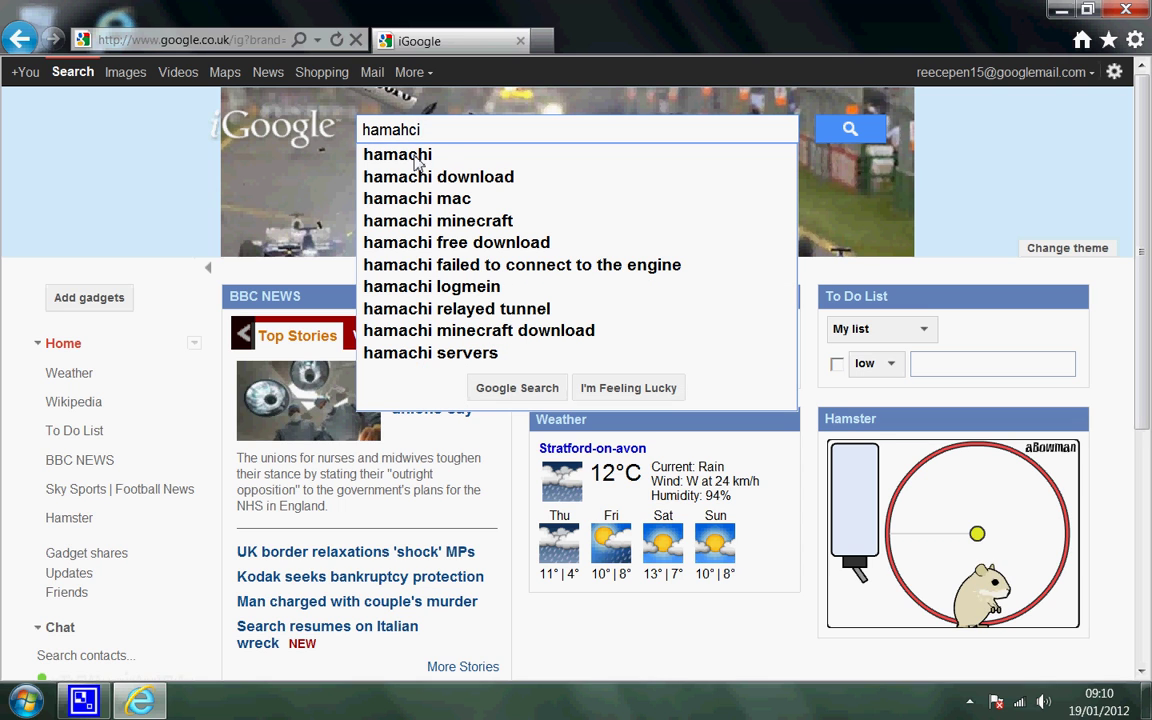
key("Down")
key("Down")
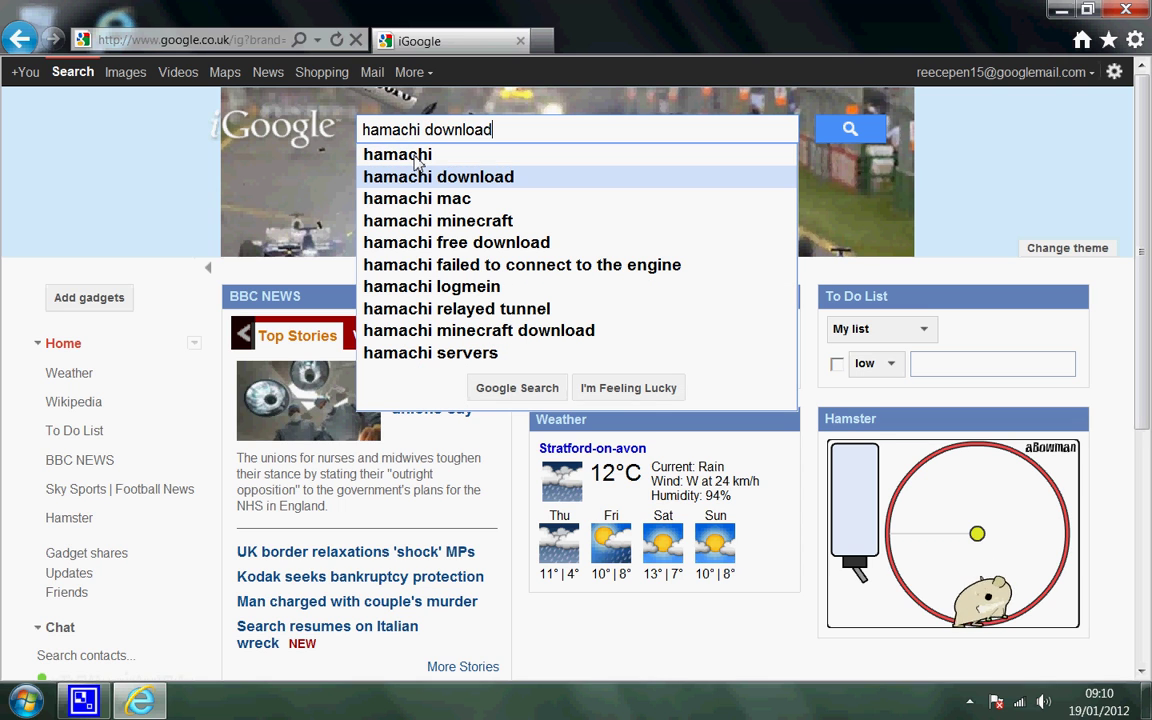
key("Return")
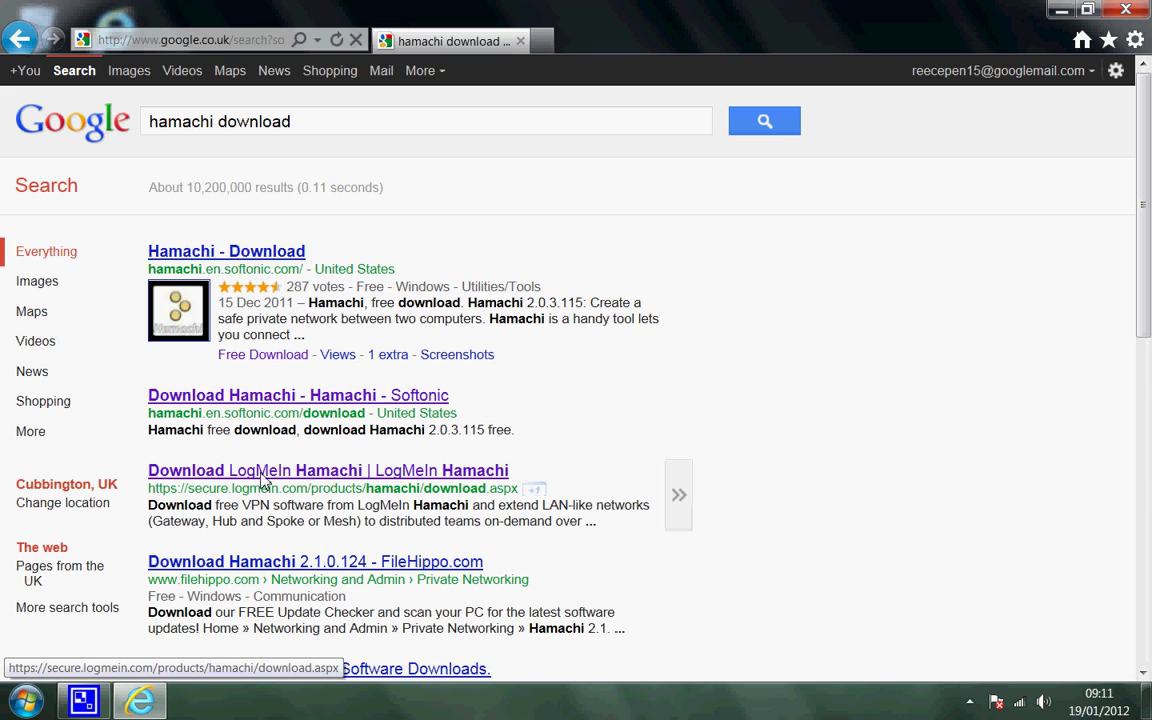
left_click(433, 474)
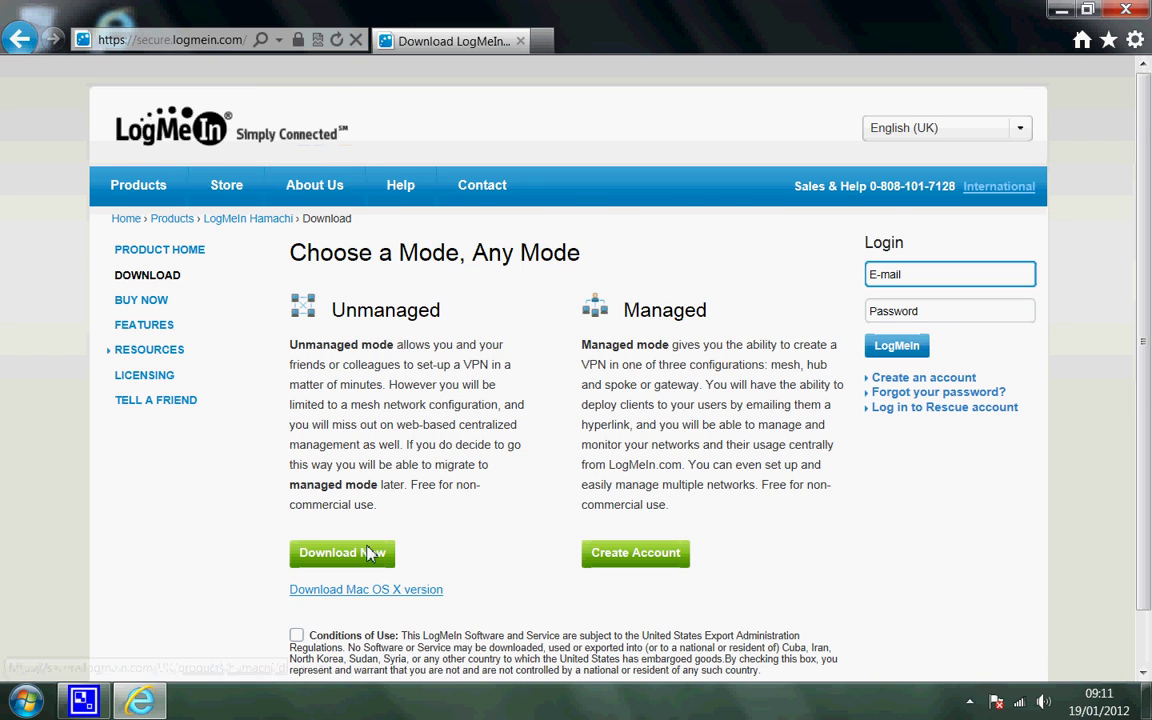
Tick the Conditions of Use, request the hamachi.msi download, then cancel the download bar
scroll(331, 481, "down", 1)
left_click(297, 575)
left_click(343, 494)
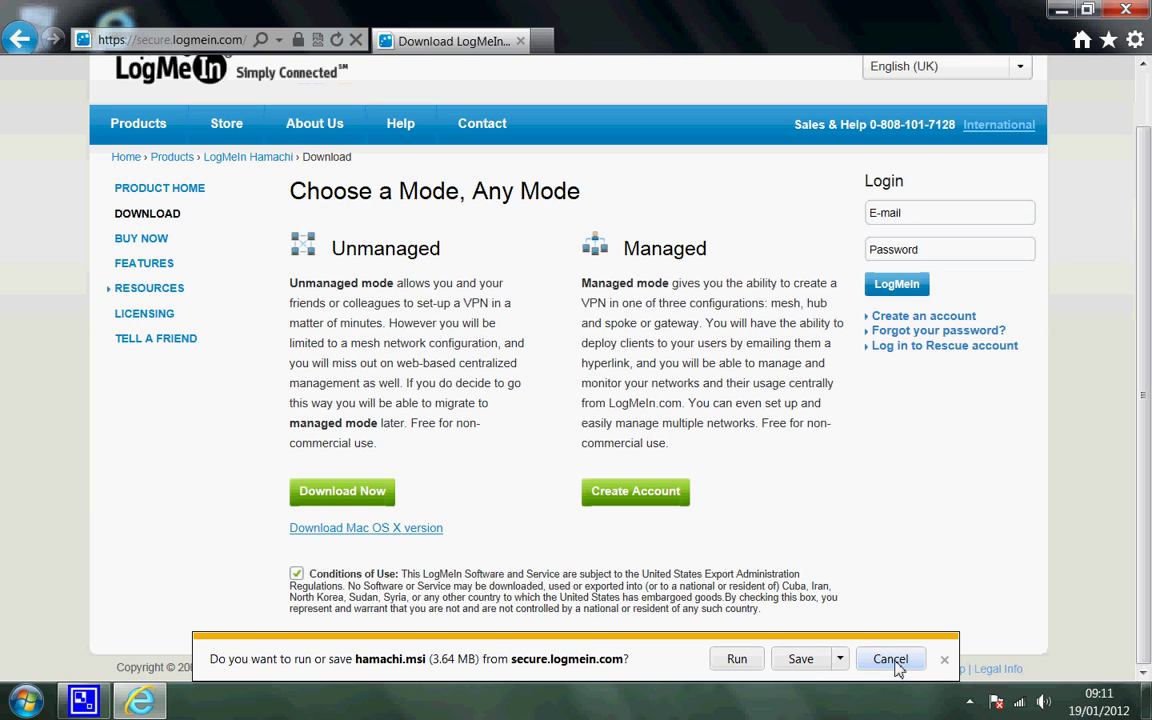
left_click(890, 660)
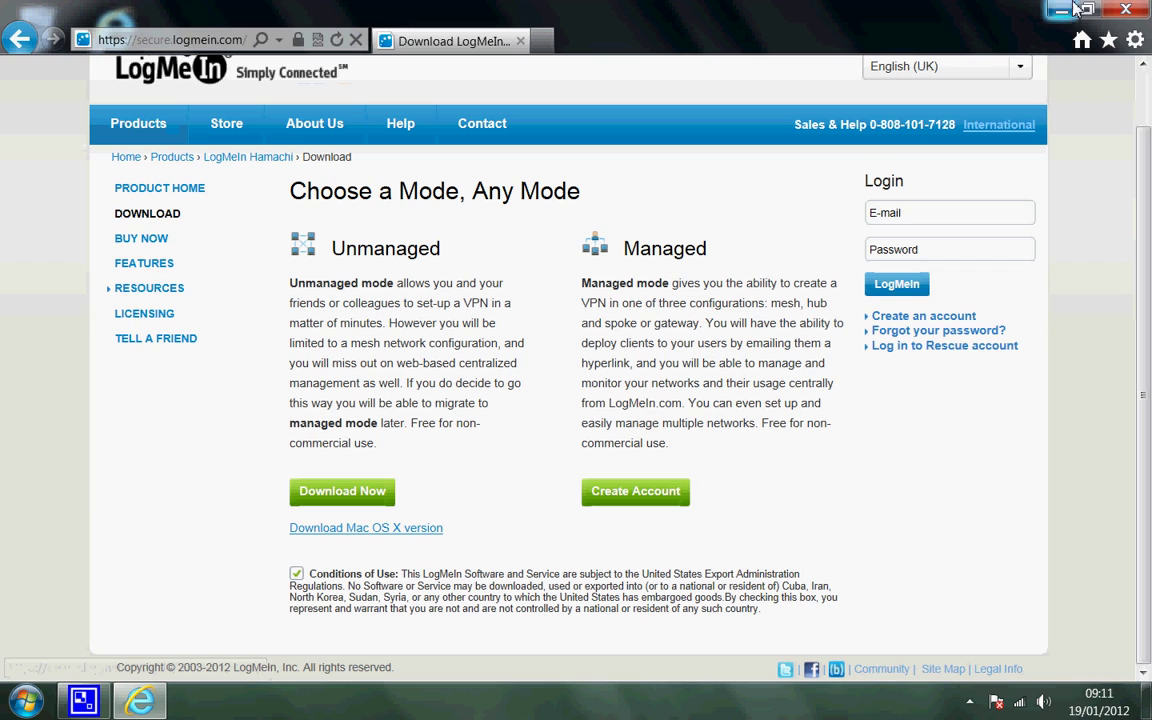
Close the browser and bring up the Hamachi window from the notification-area tray
left_click(1146, 8)
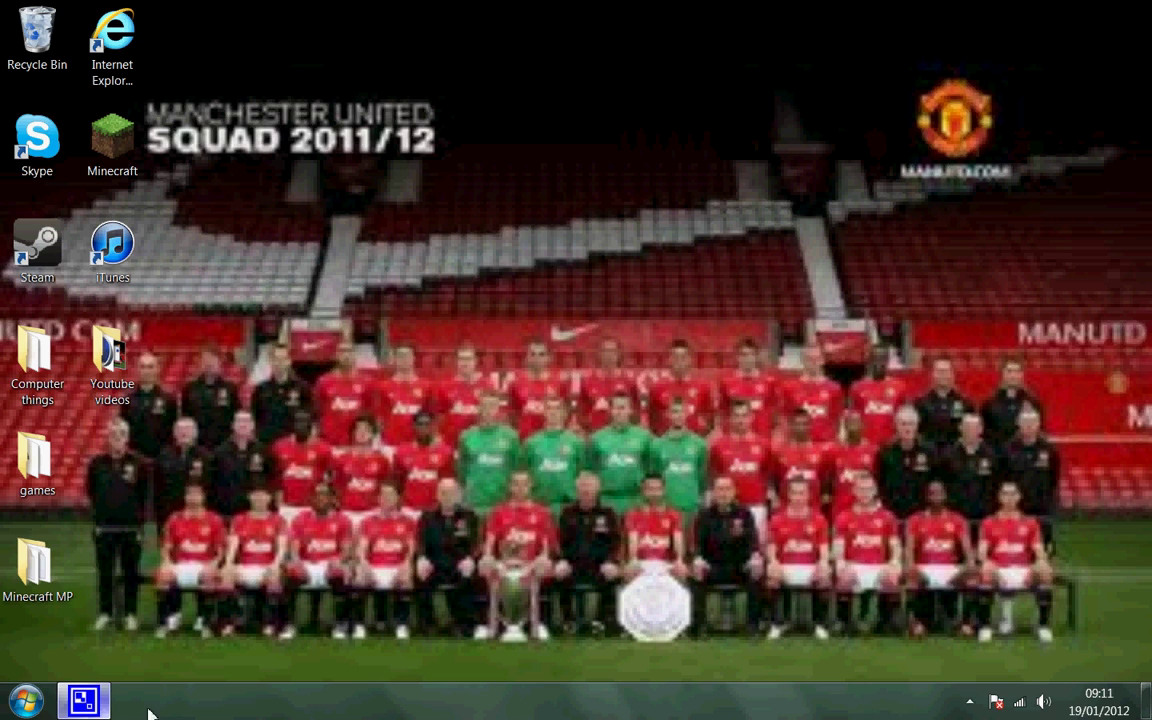
left_click(970, 701)
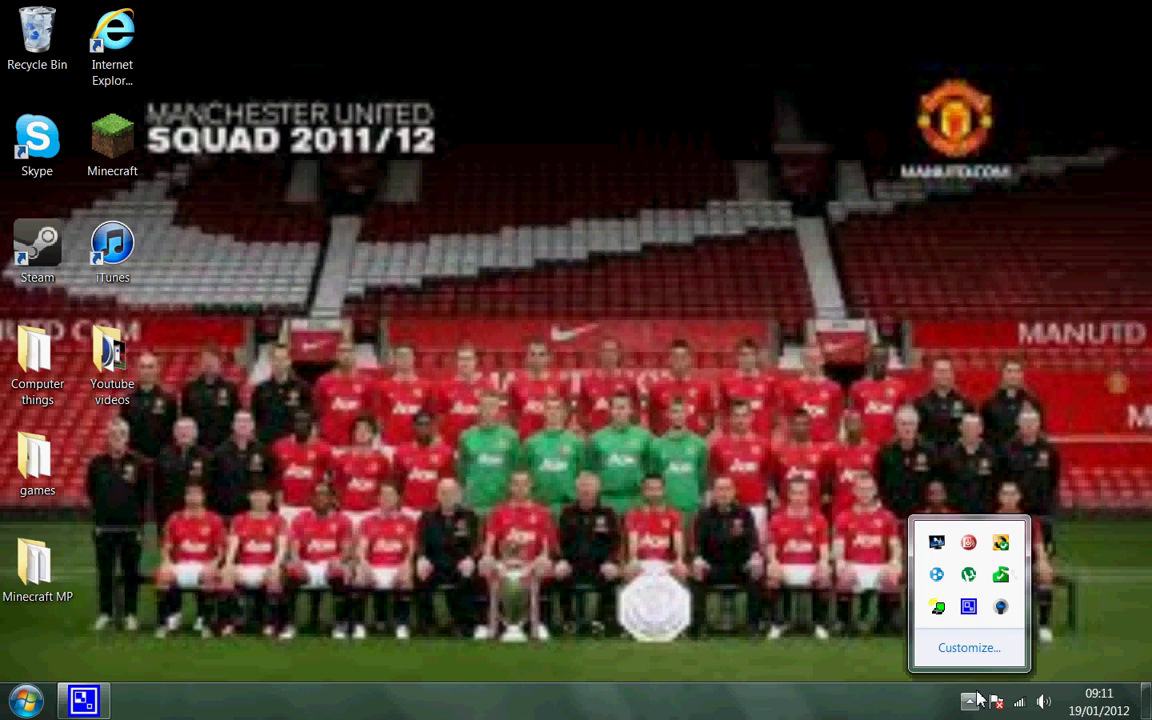
left_click(936, 574)
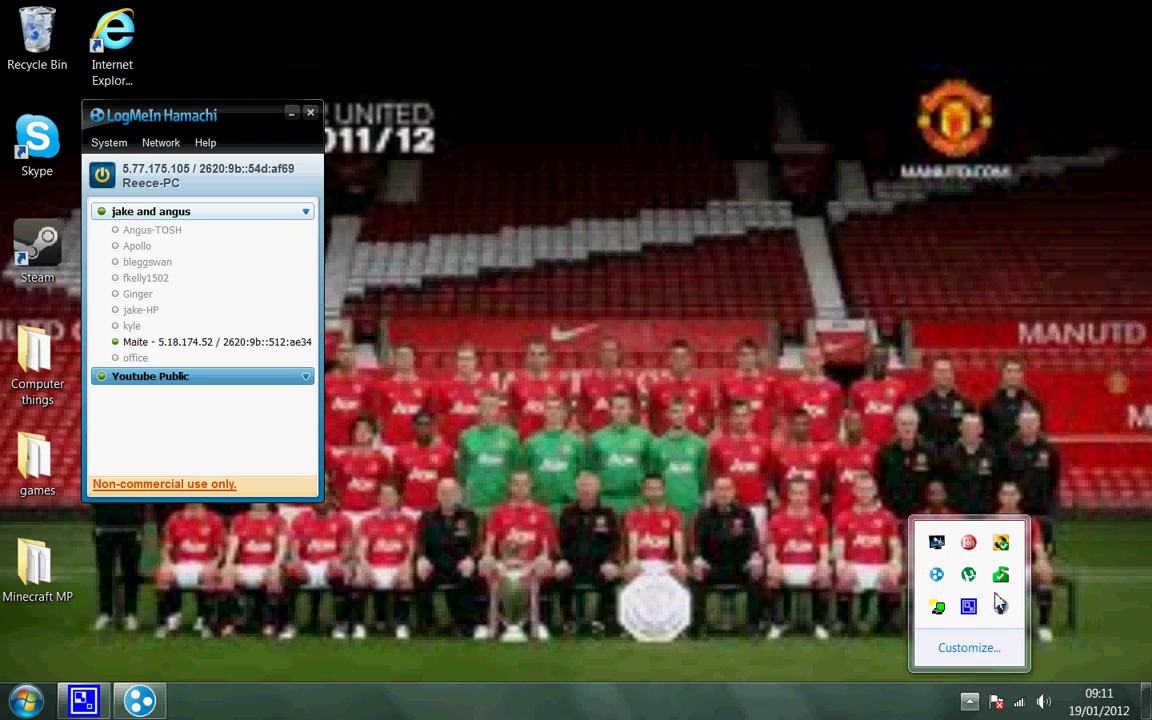
left_click(969, 702)
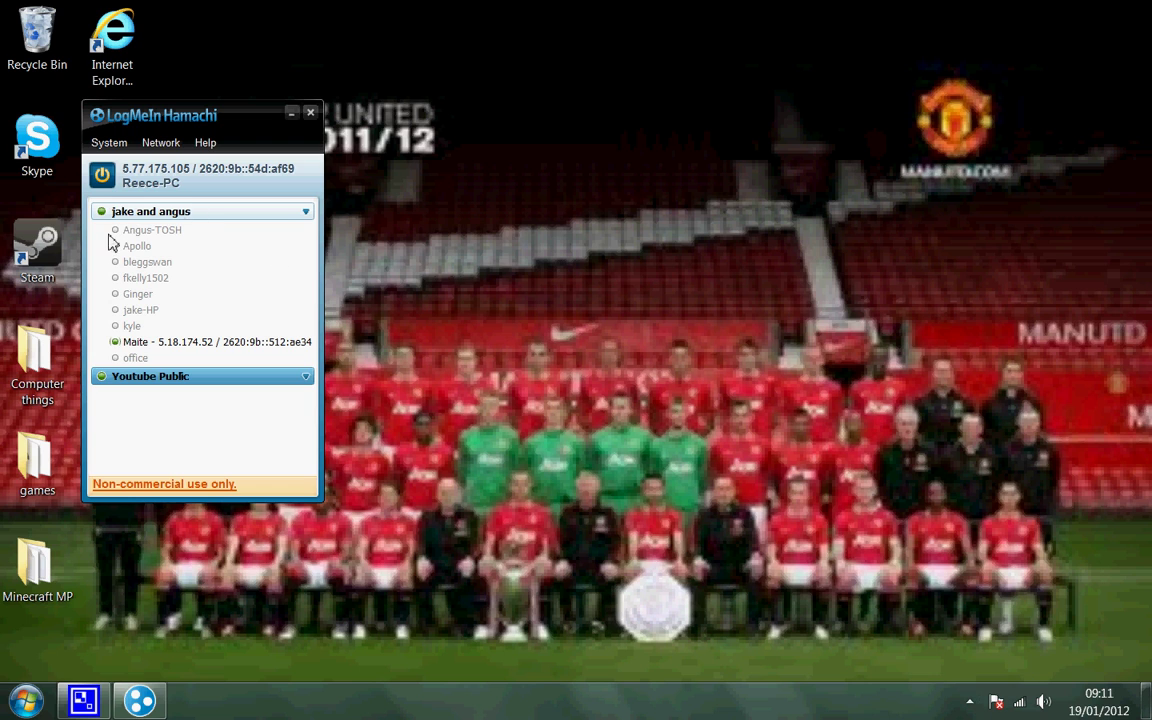
Collapse the first network's member list and copy the computer's IPv4 address
left_click(300, 212)
left_click(140, 170)
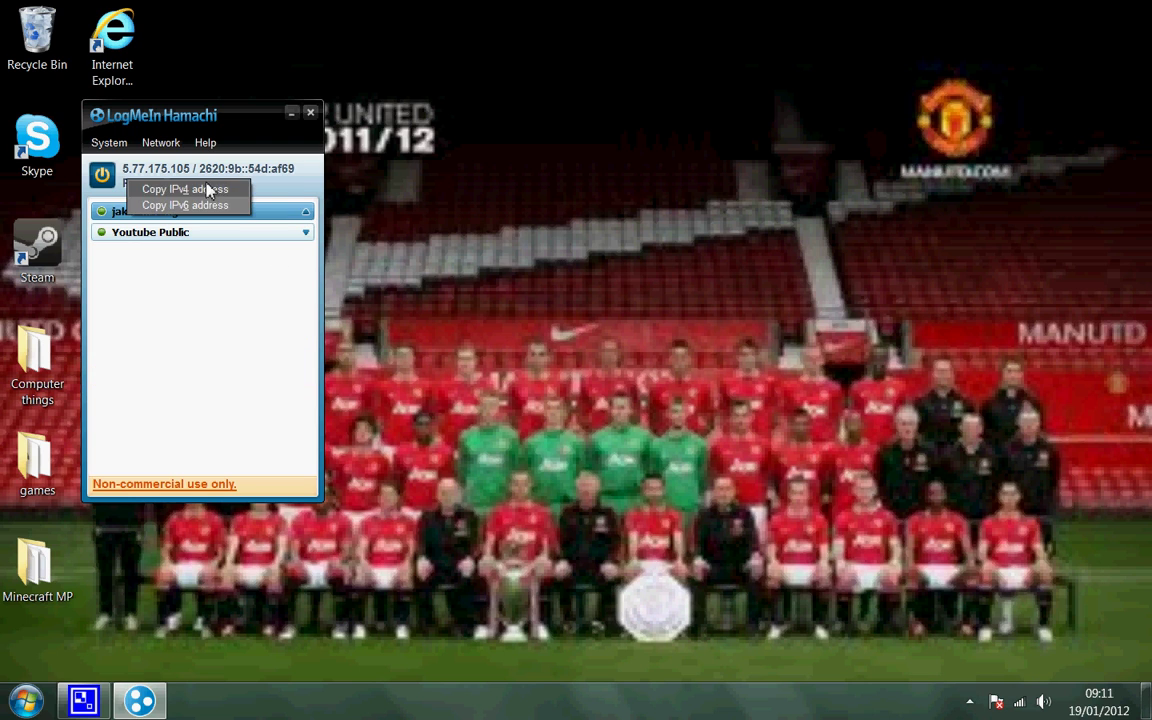
left_click(175, 190)
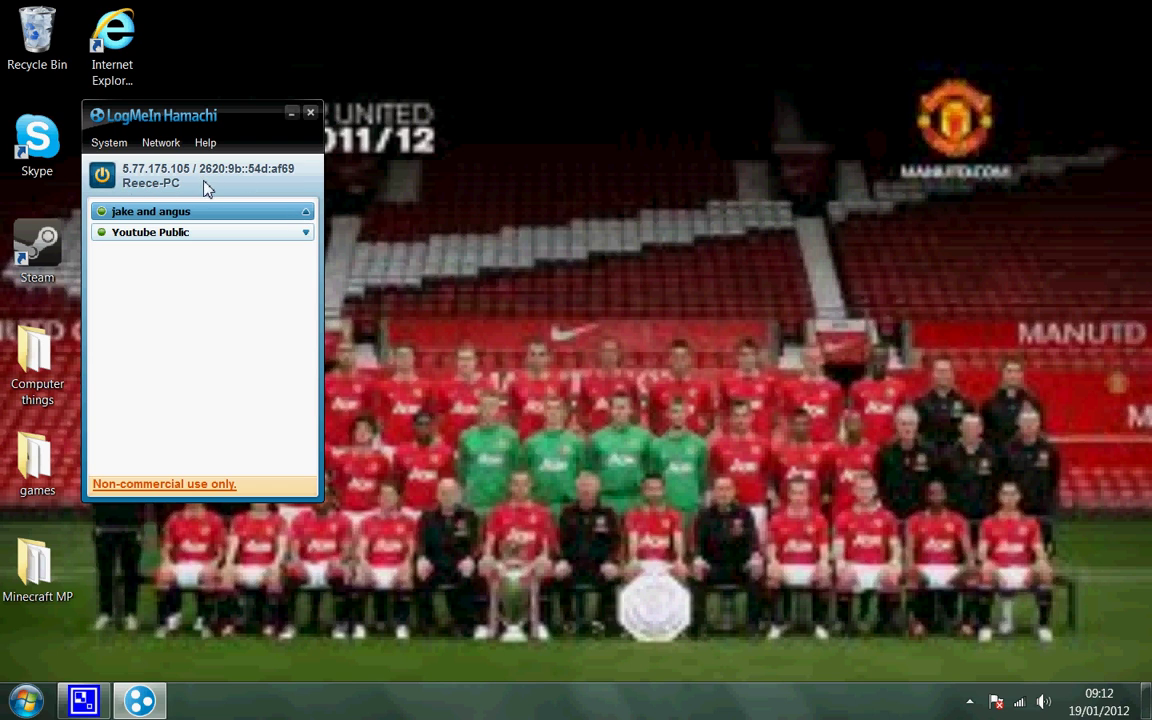
Open Network > Join an existing network in Hamachi, then cancel it
left_click(152, 142)
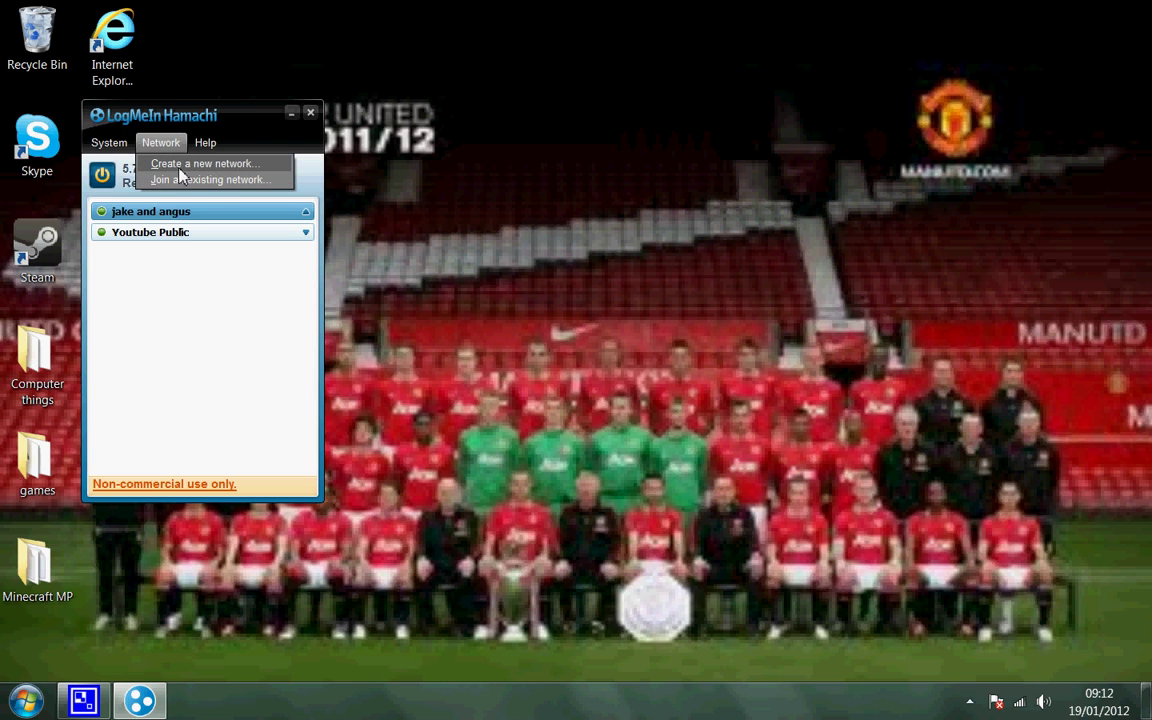
left_click(204, 236)
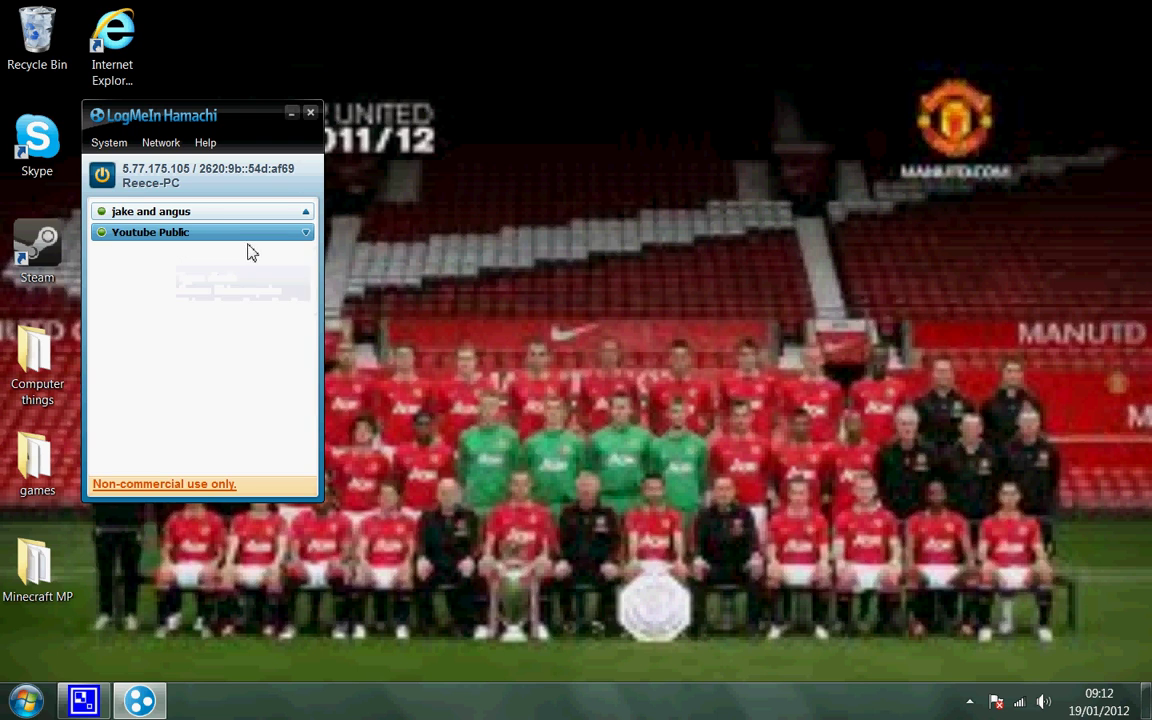
left_click(160, 142)
left_click(193, 181)
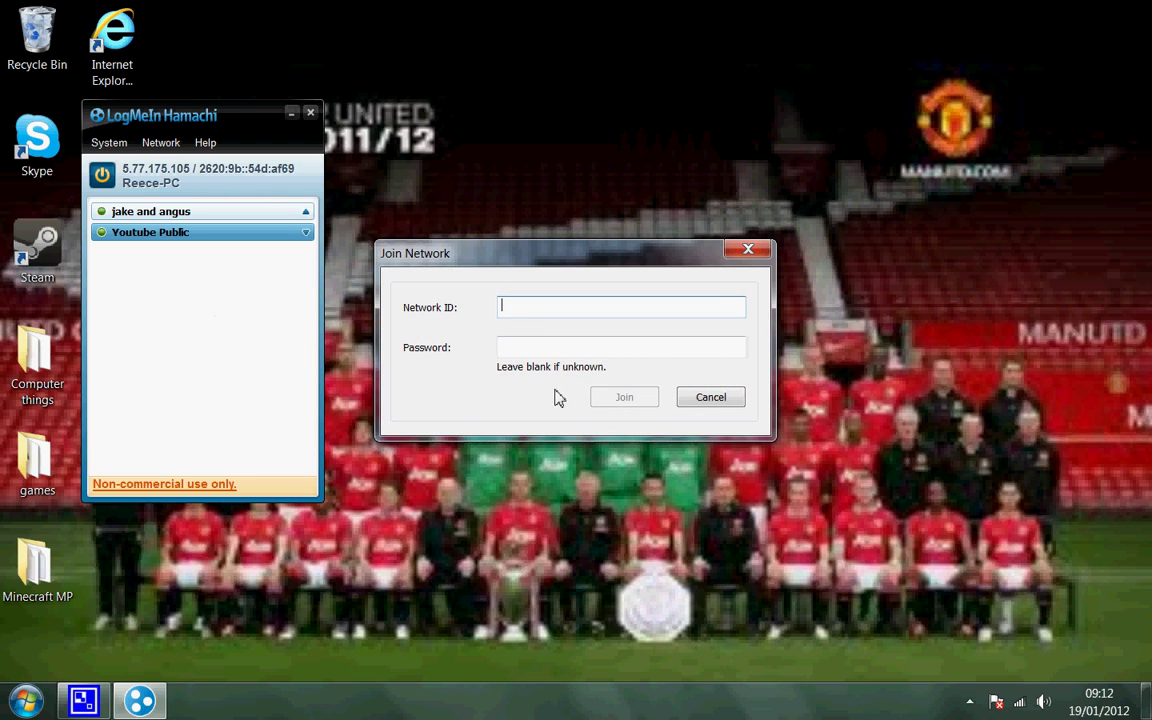
left_click(712, 398)
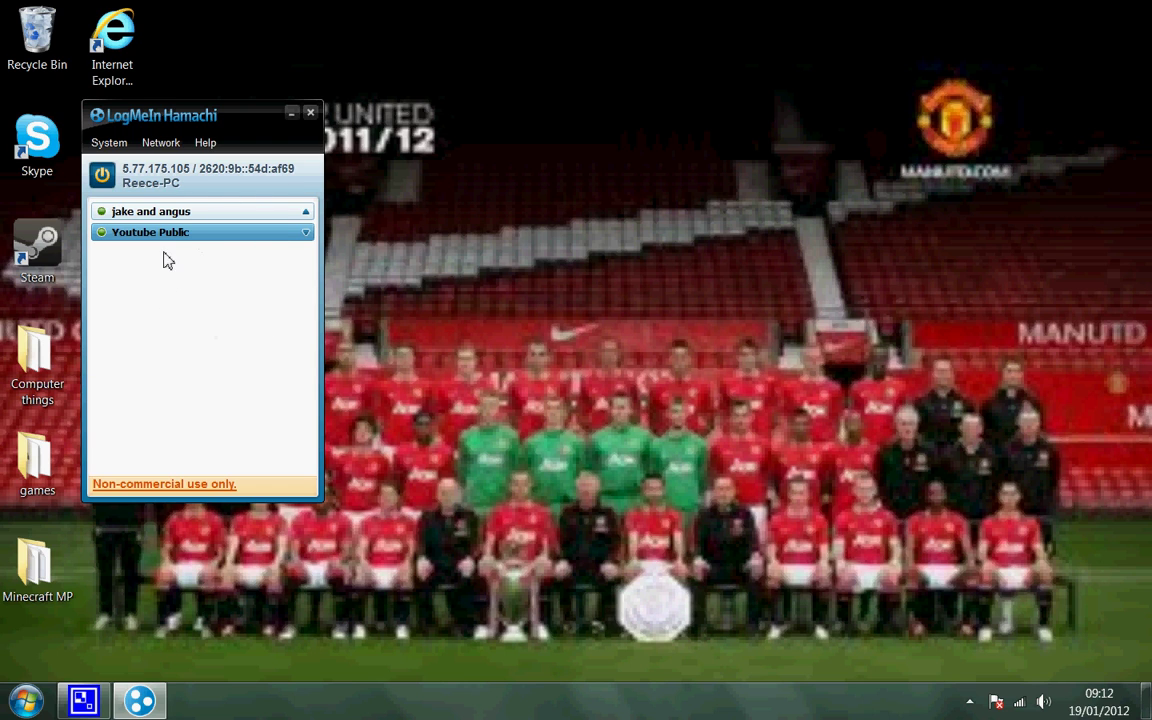
Copy the computer's IPv4 address again and minimize the Hamachi window
left_click(175, 170)
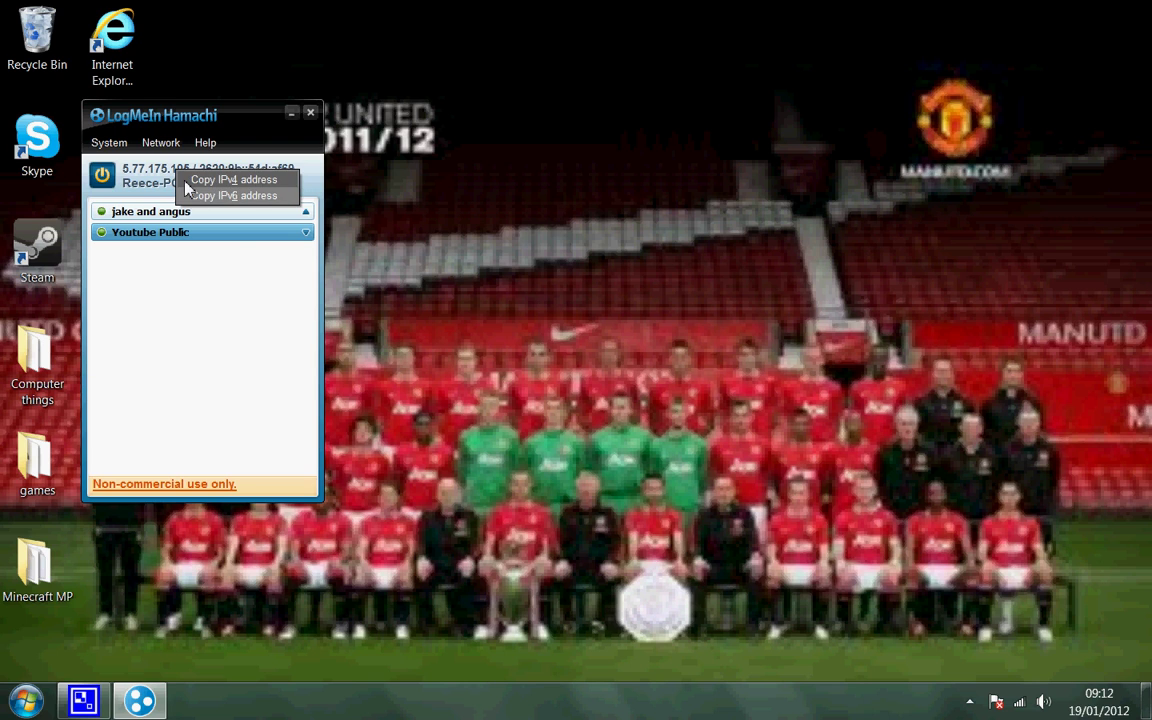
left_click(240, 180)
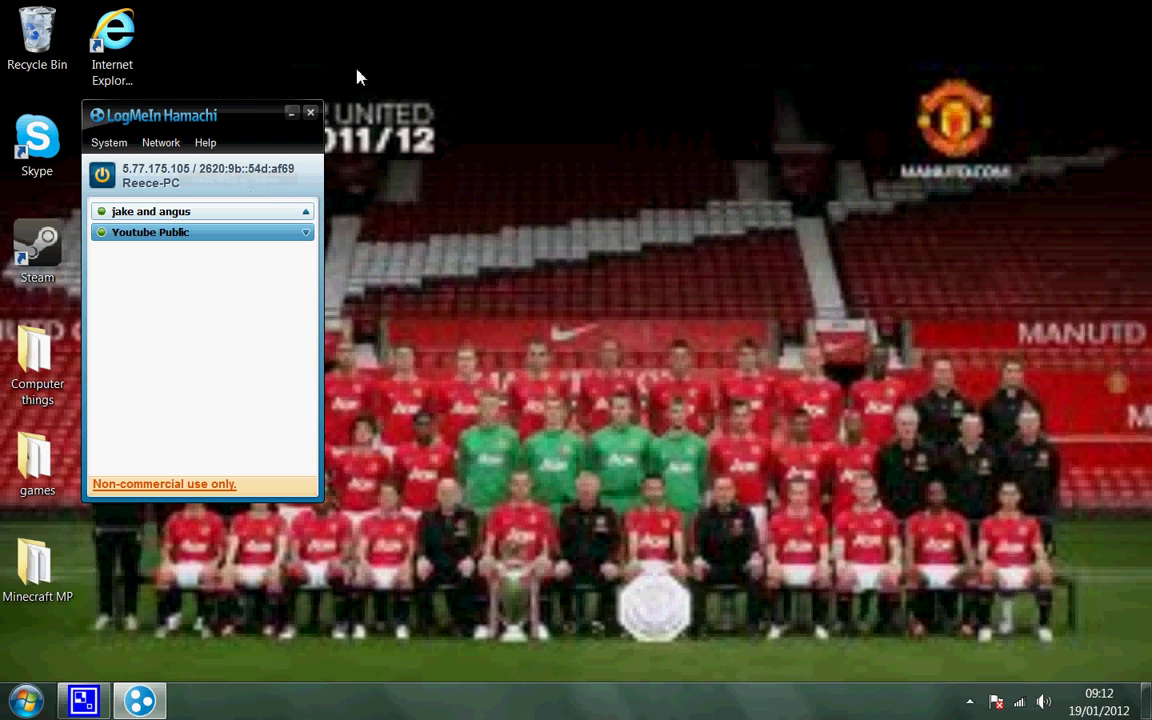
left_click(293, 116)
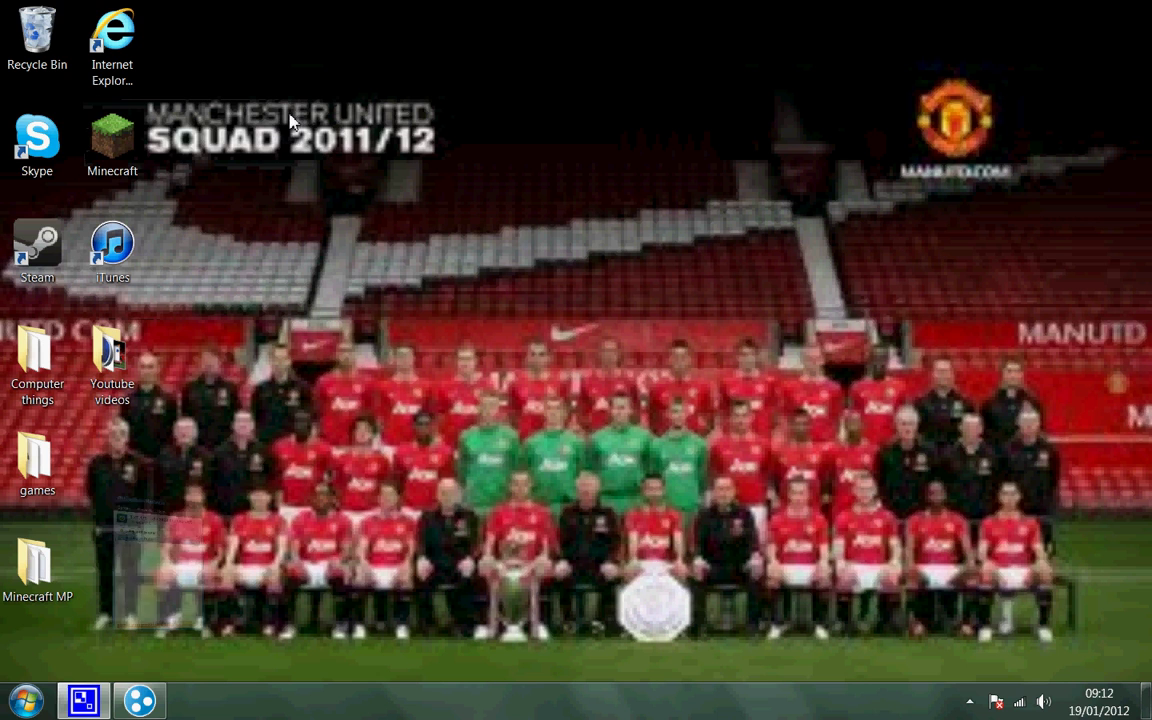
Launch Minecraft, log in, maximize it, and select Minecraft Server in the Multiplayer list
double_click(121, 136)
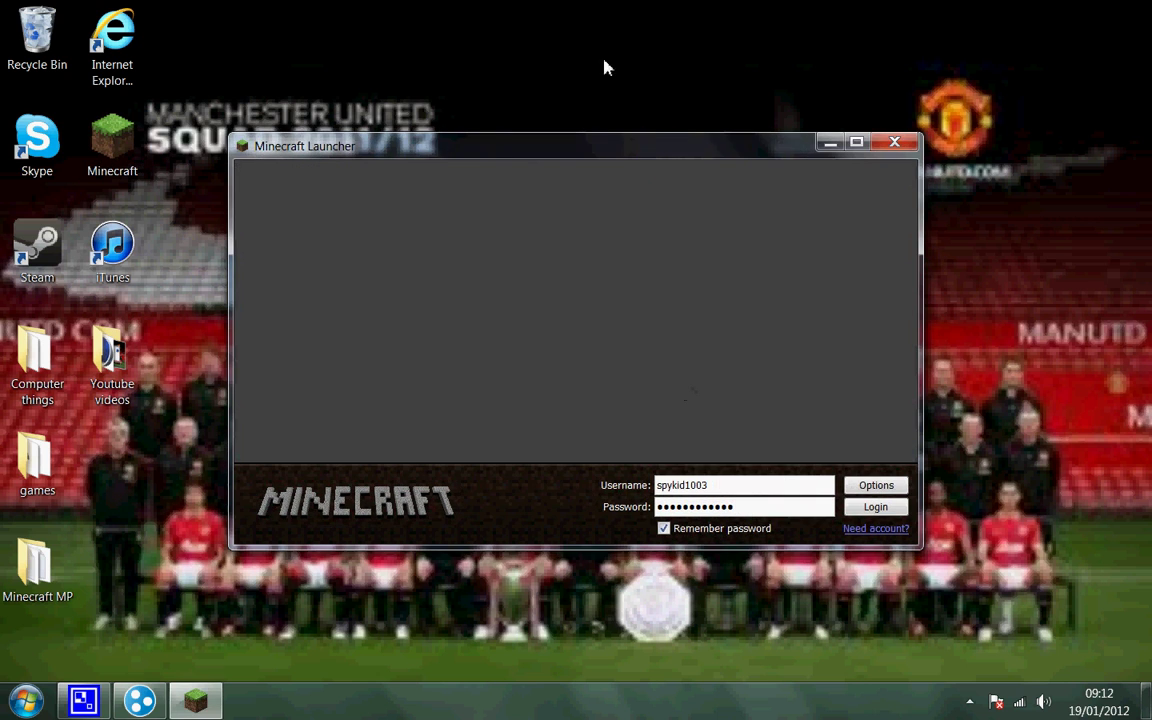
left_click(878, 508)
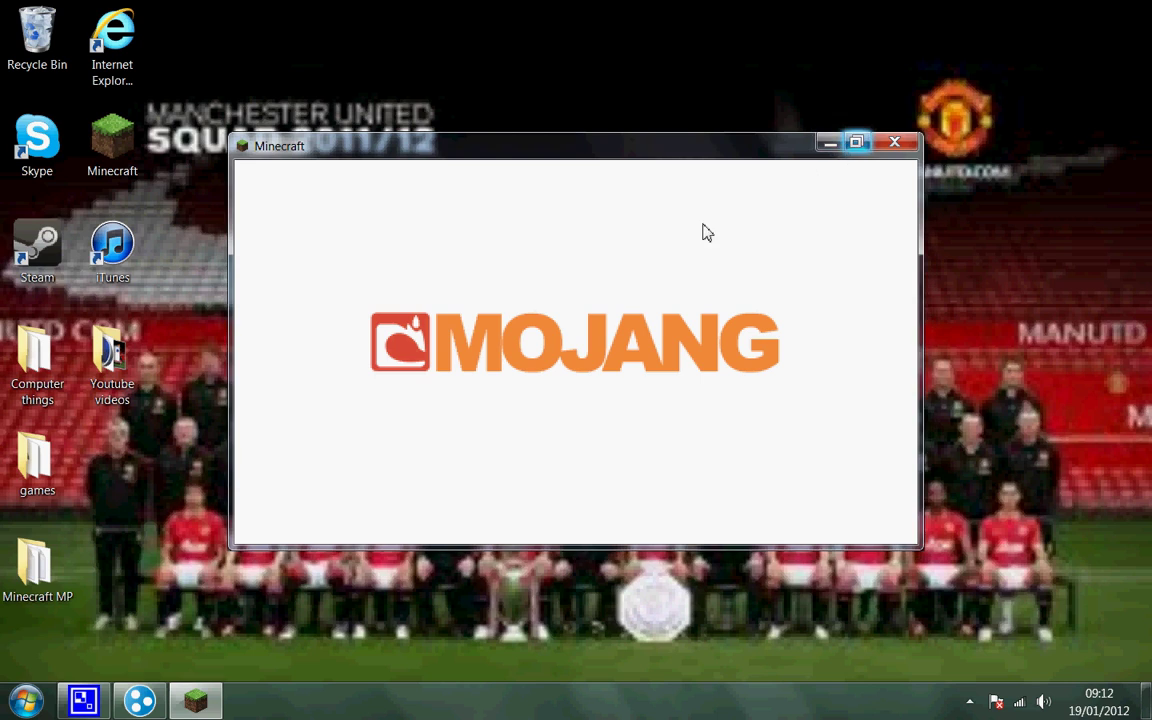
left_click(856, 142)
left_click(517, 376)
left_click(470, 420)
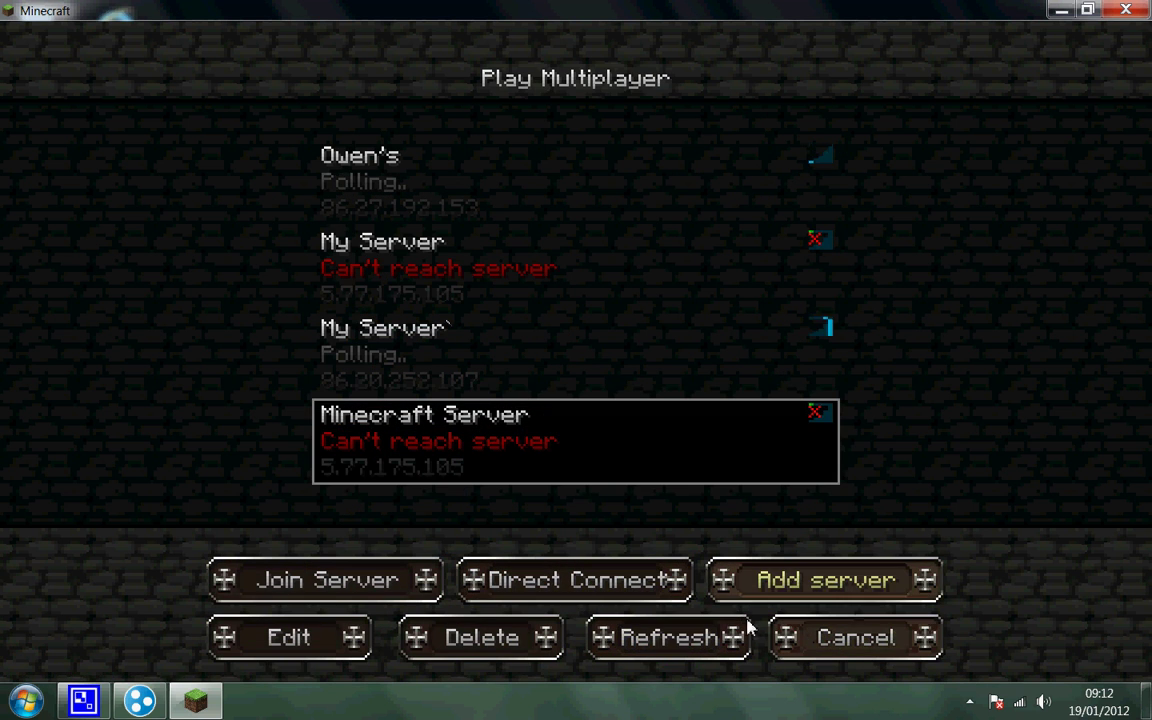
Delete the Minecraft Server entry and both My Server entries from the multiplayer list
left_click(486, 637)
left_click(486, 380)
left_click(455, 333)
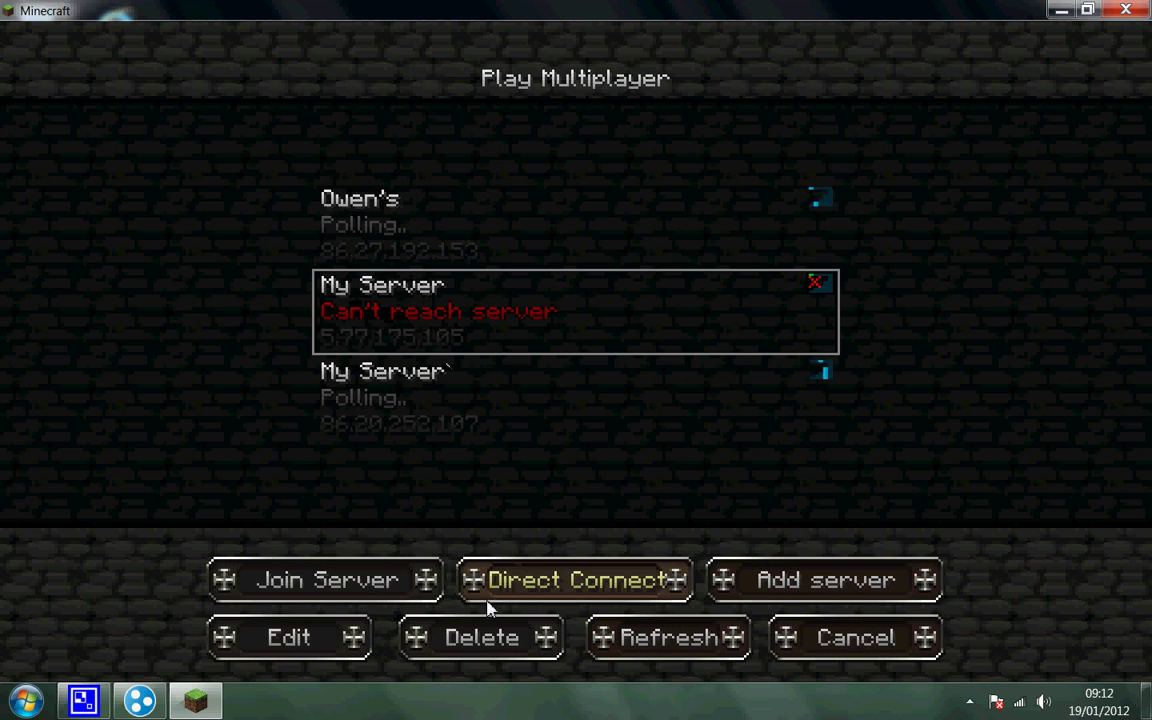
left_click(484, 637)
left_click(447, 400)
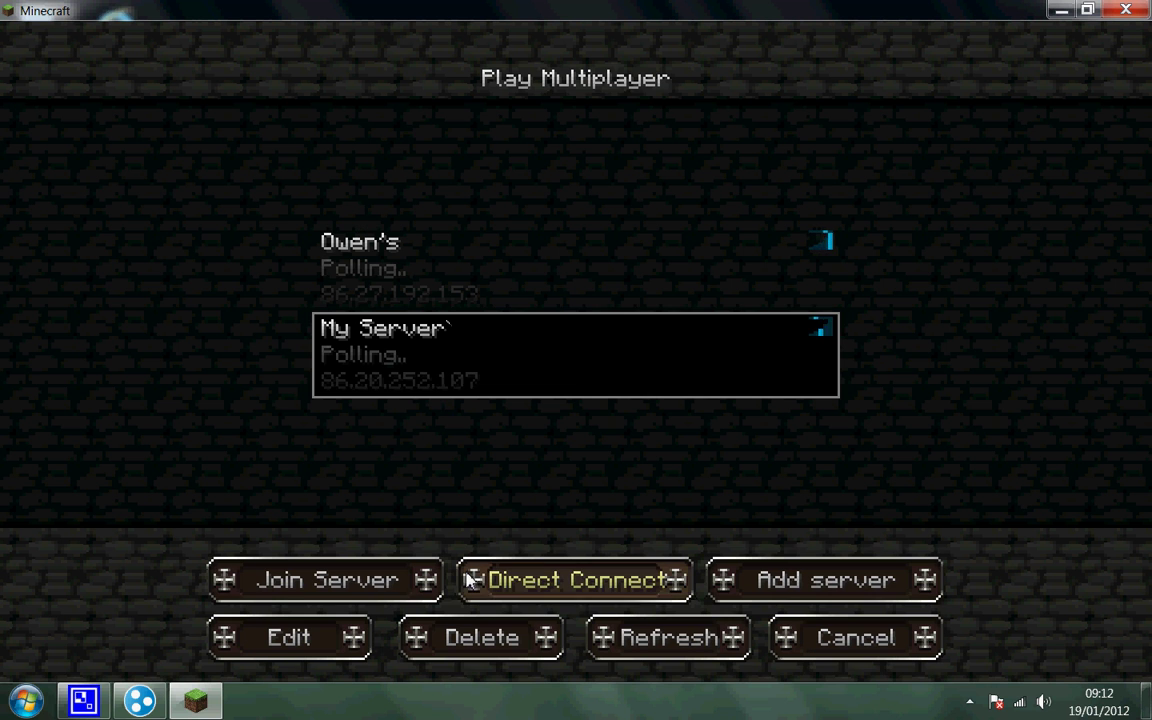
left_click(548, 646)
left_click(481, 398)
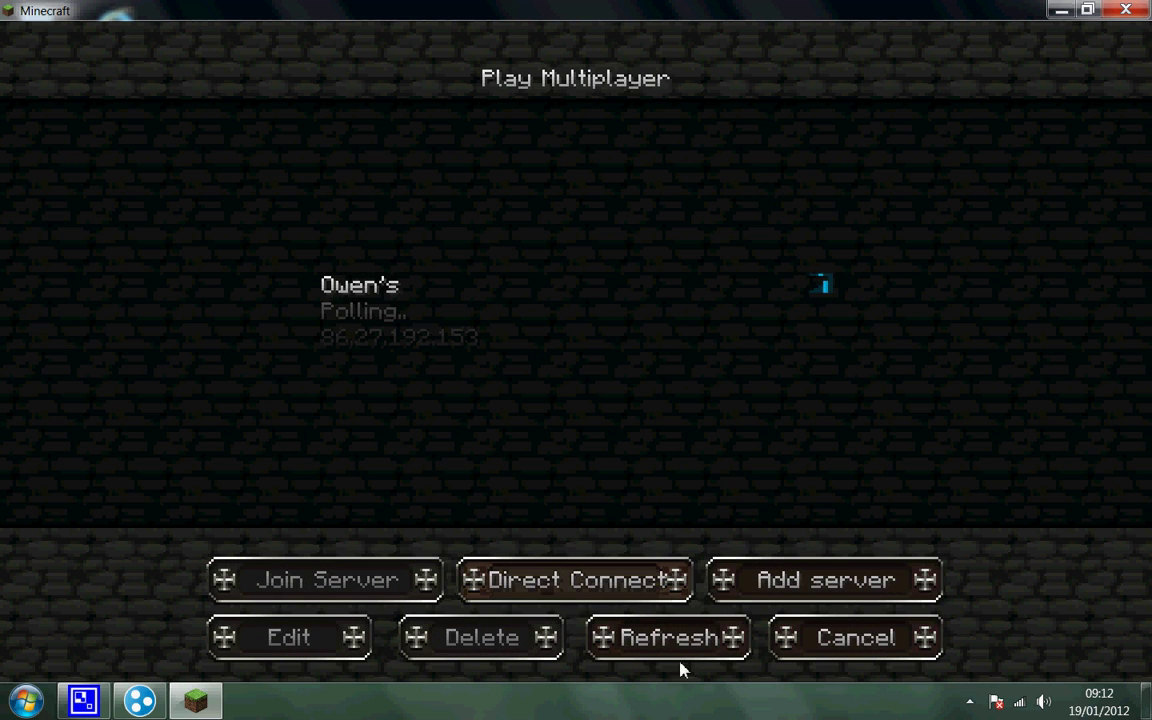
left_click(820, 590)
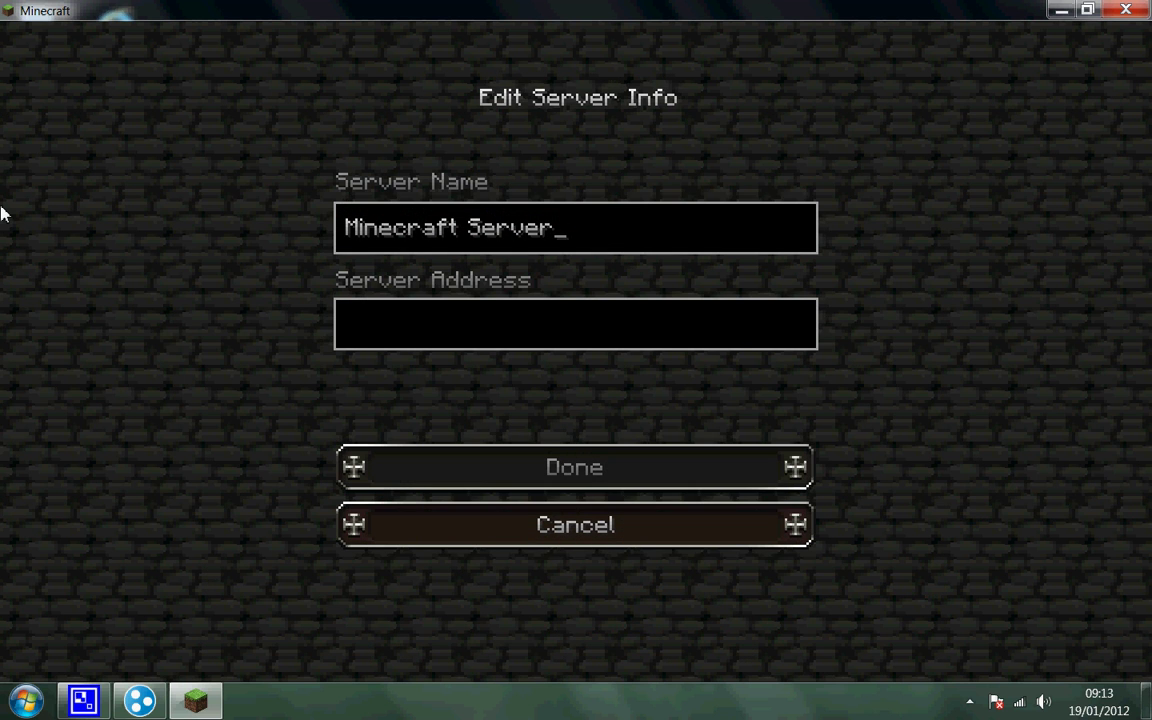
Save a My Server entry with address 5.77.175.105 pasted in, then minimize Minecraft
key("BackSpace")
key("BackSpace")
key("BackSpace")
key("BackSpace")
key("BackSpace")
key("BackSpace")
key("BackSpace")
key("BackSpace")
key("BackSpace")
key("BackSpace")
key("BackSpace")
key("BackSpace")
key("BackSpace")
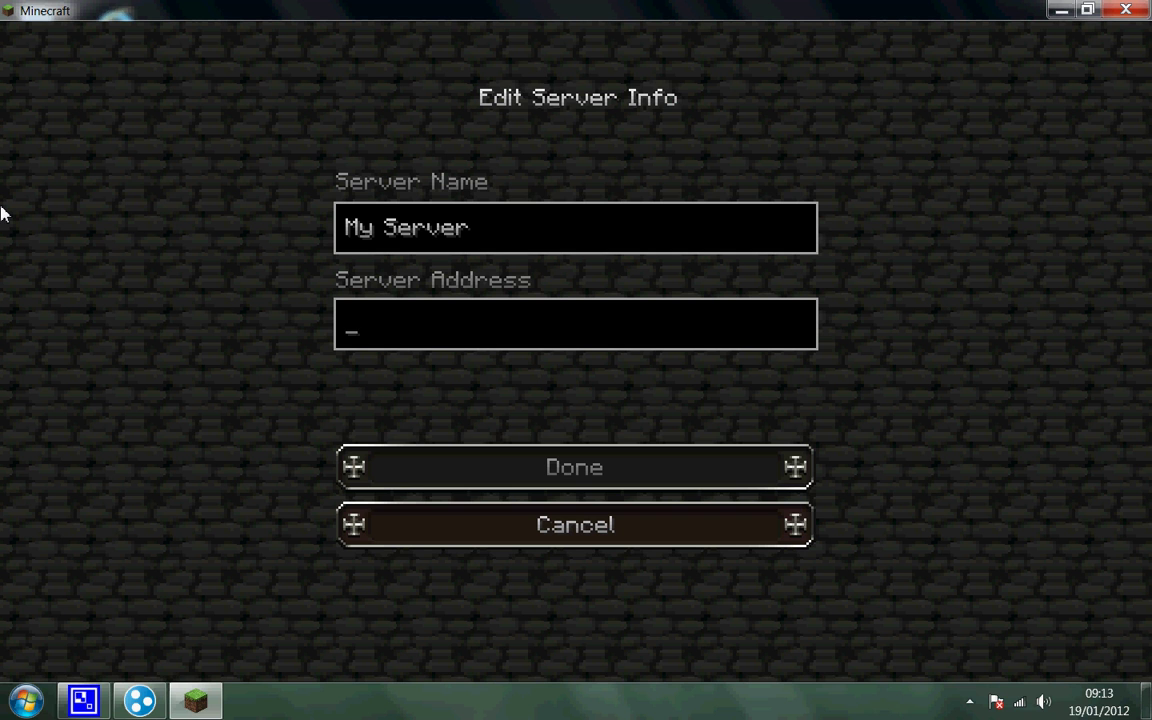
key("ctrl+v")
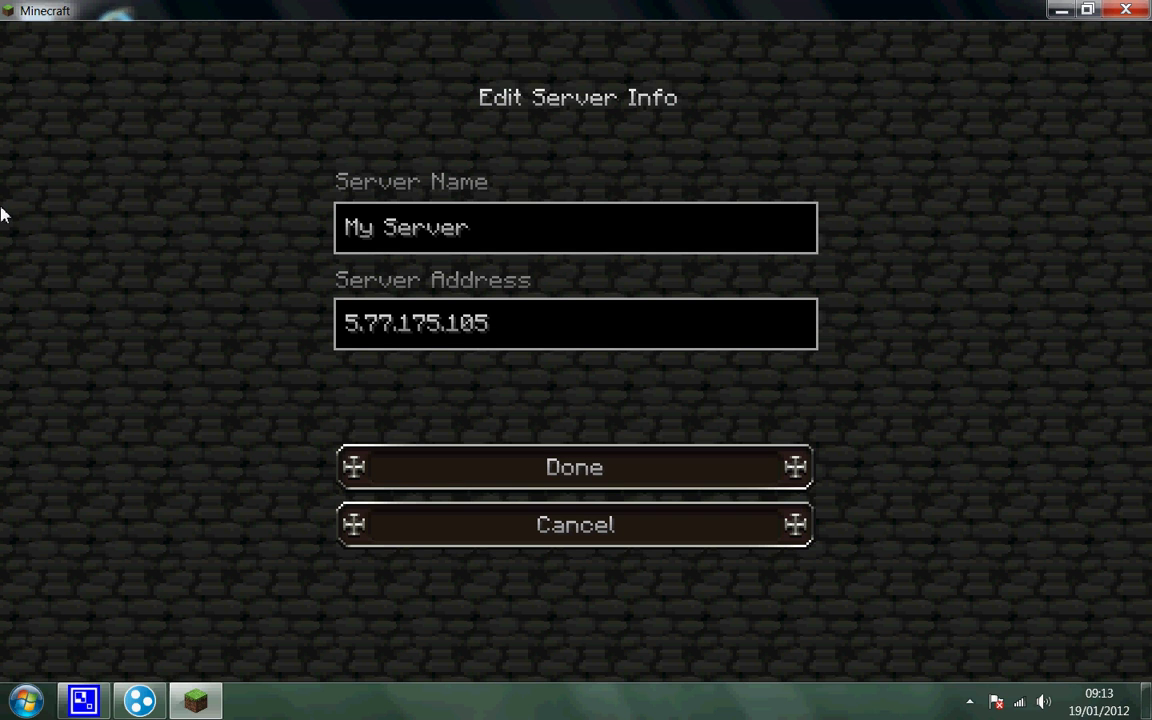
left_click(485, 466)
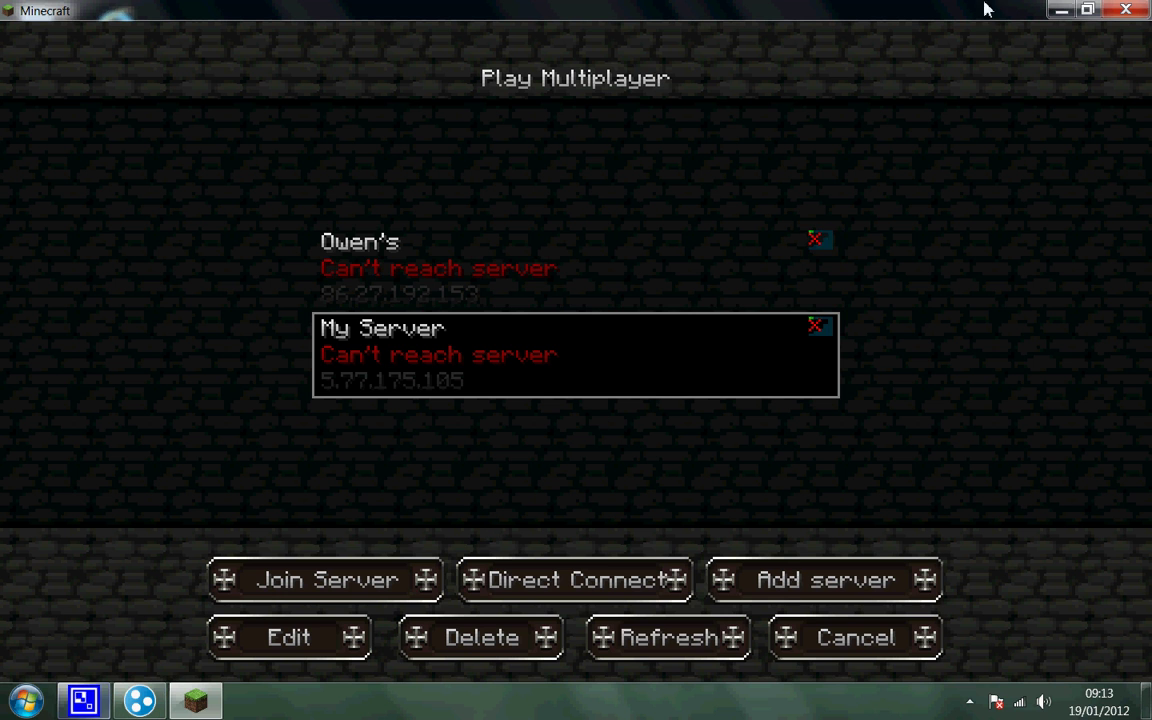
left_click(1061, 10)
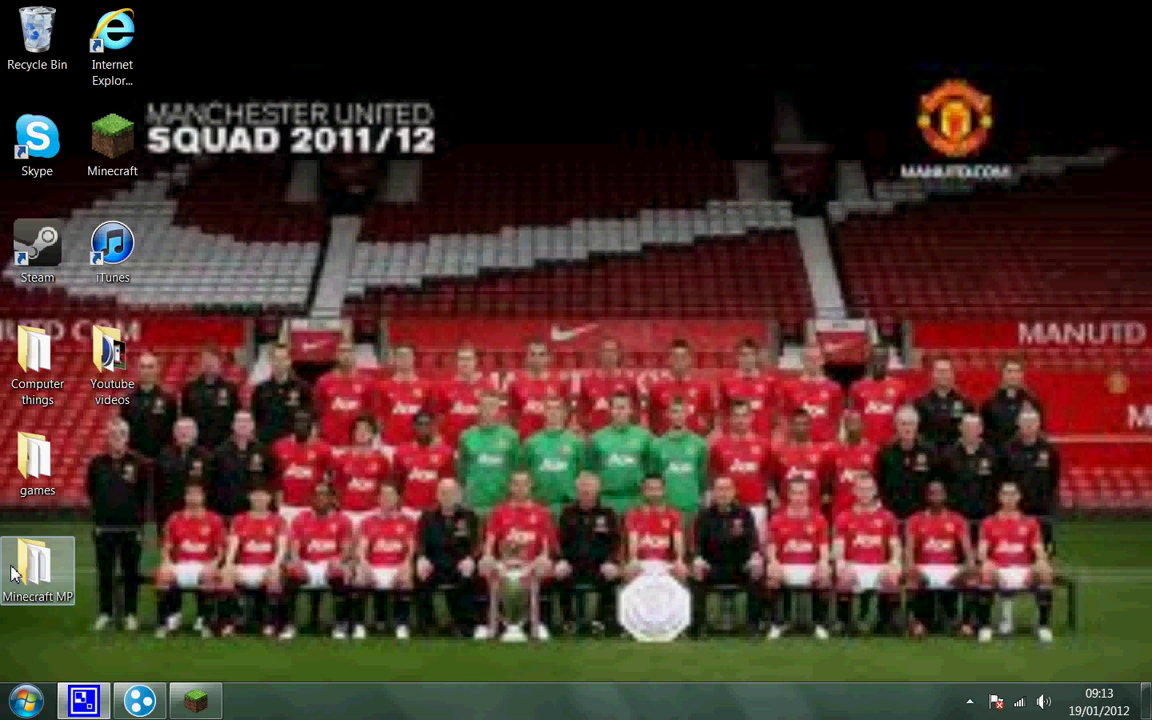
Run Minecraft_Server from the Minecraft MP folder, then restore the game and join My Server
double_click(32, 590)
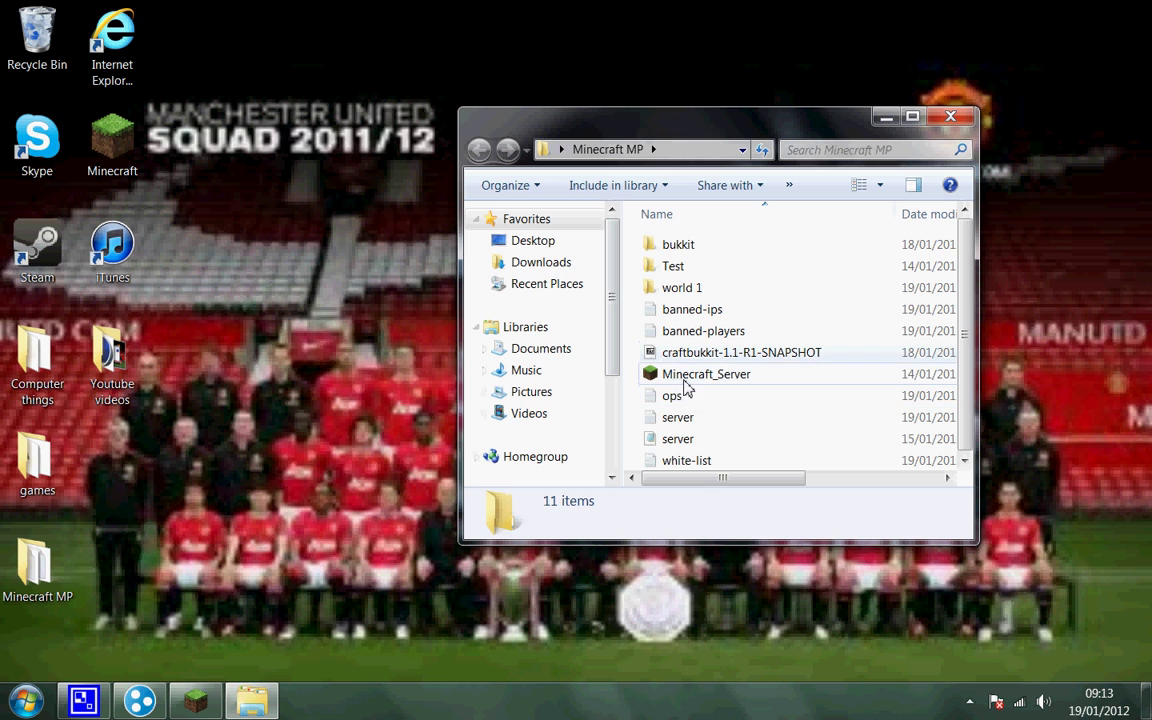
left_click(712, 379)
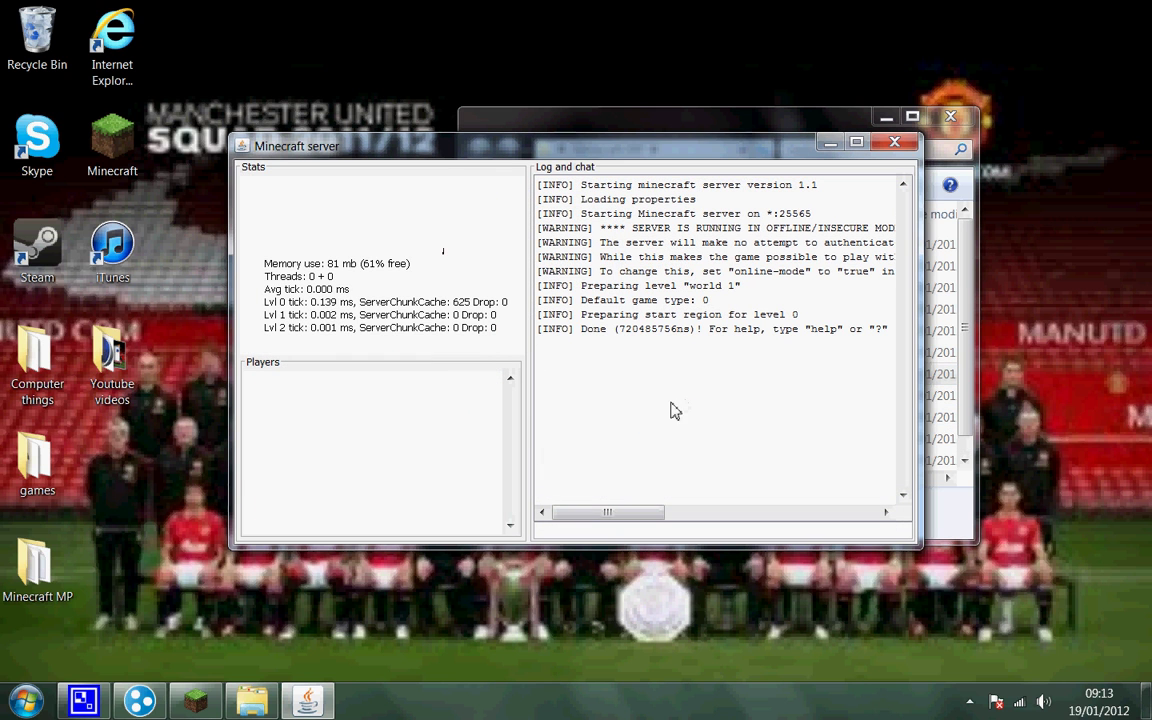
left_click(196, 700)
double_click(597, 393)
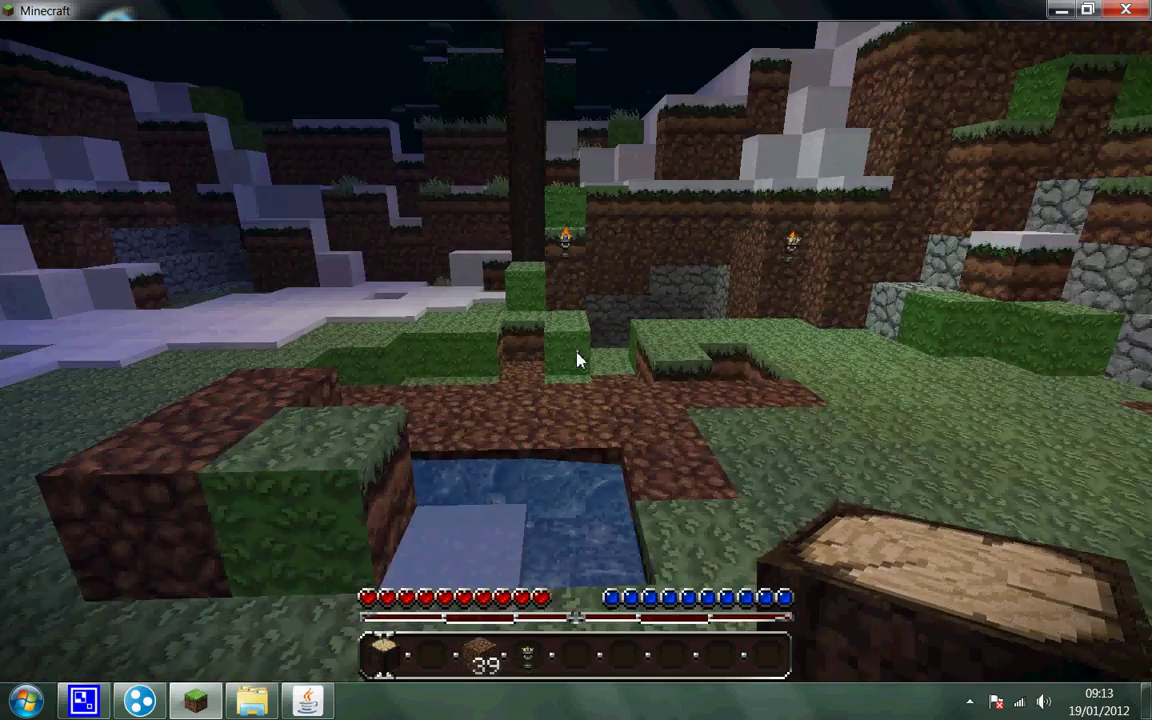
Switch the hotbar to dirt, break the ice block and put dirt in its place
mouse_move(578, 362)
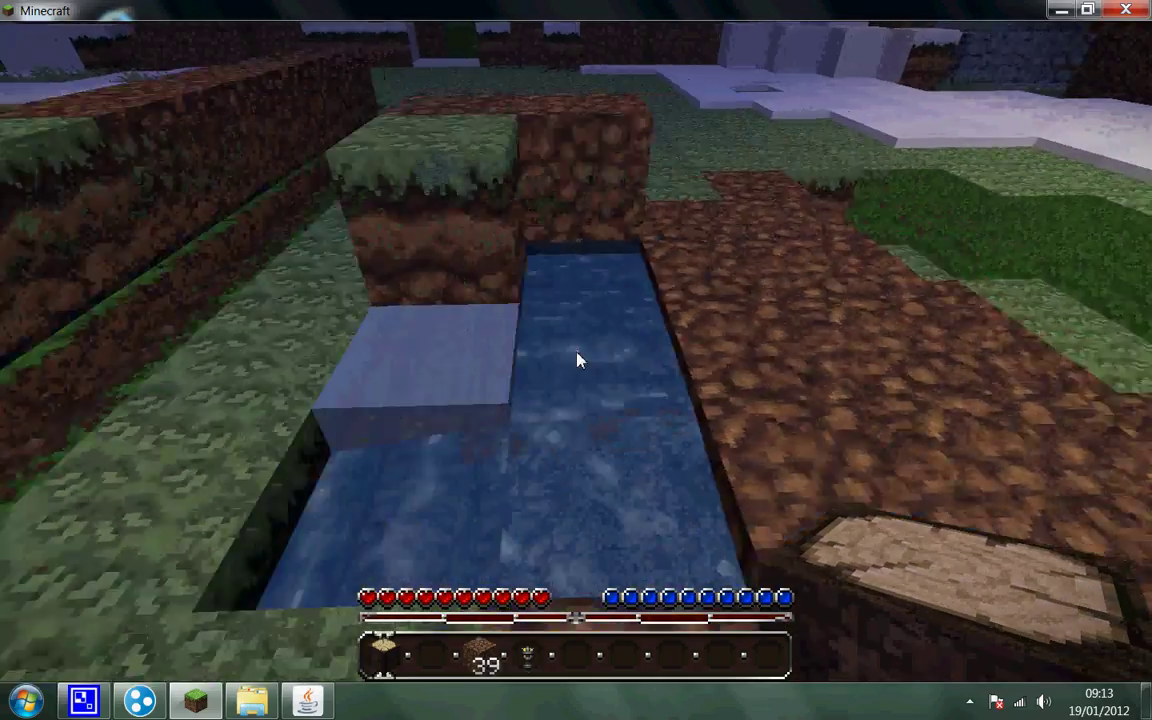
key("2")
key("3")
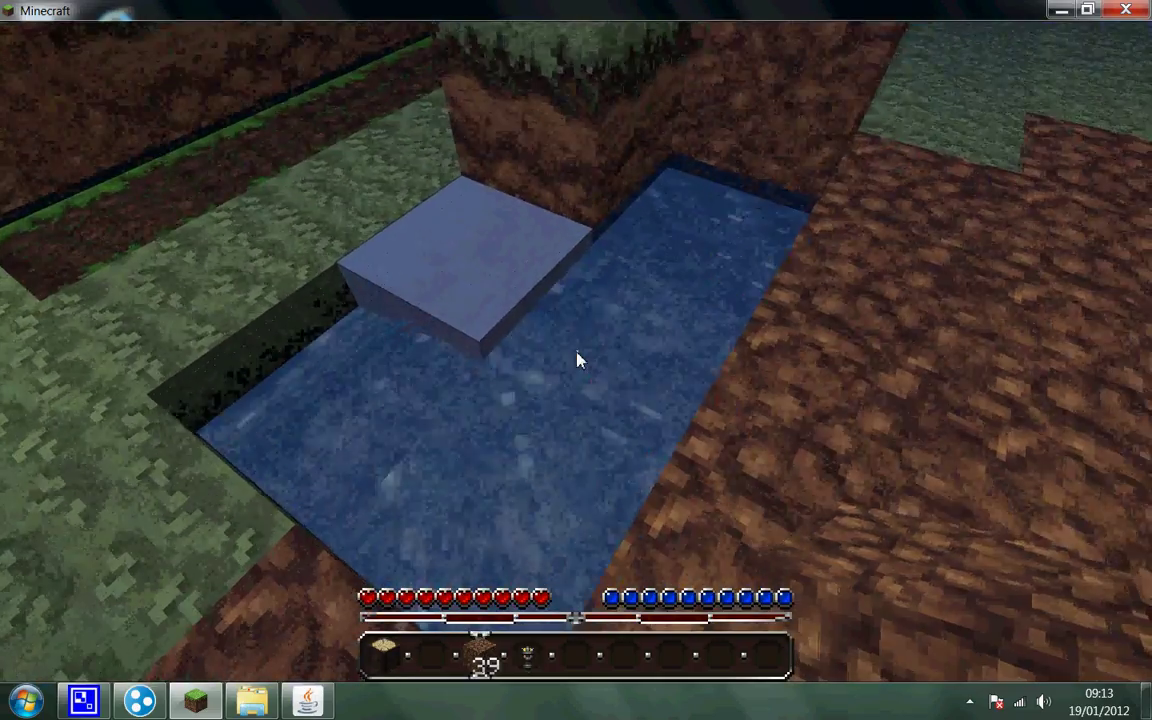
right_click(575, 360)
left_click(577, 359)
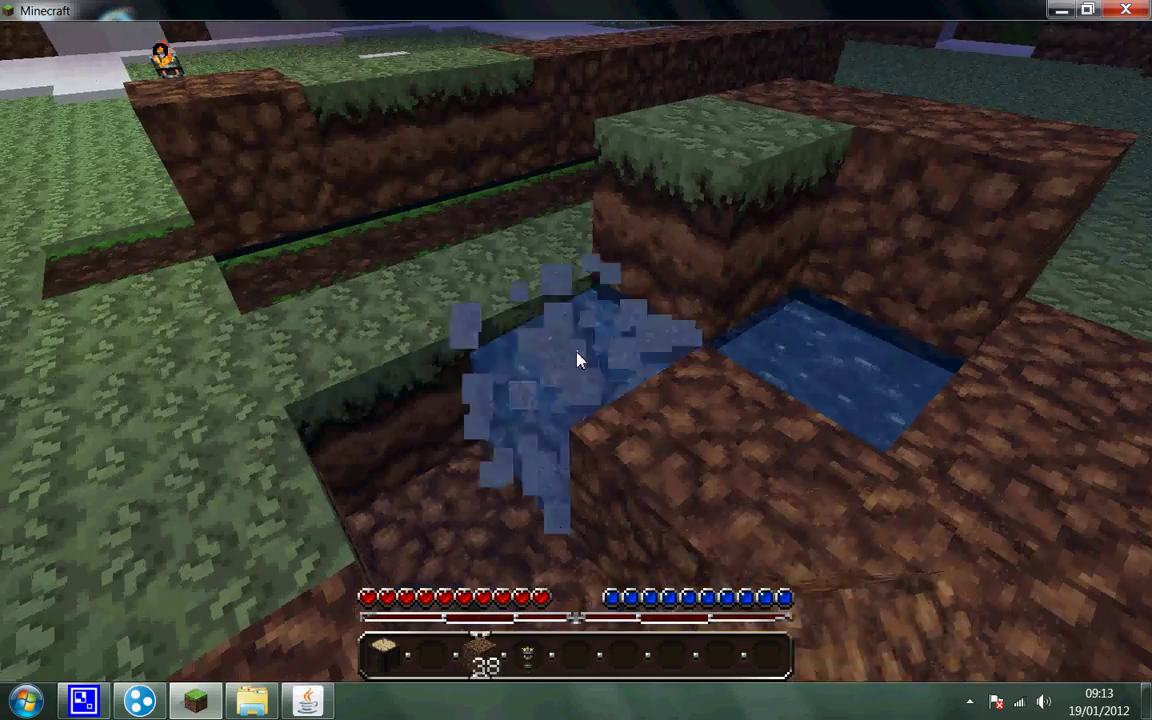
right_click(577, 360)
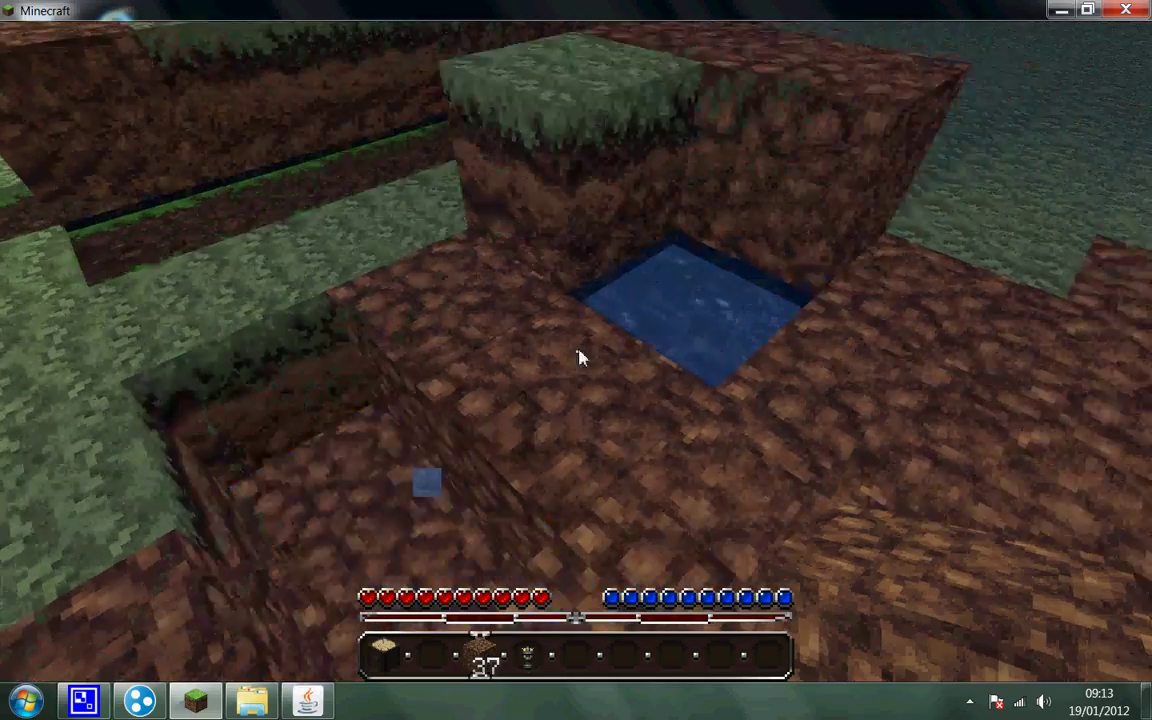
Place a line of twelve dirt blocks over the water and along the path
right_click(577, 360)
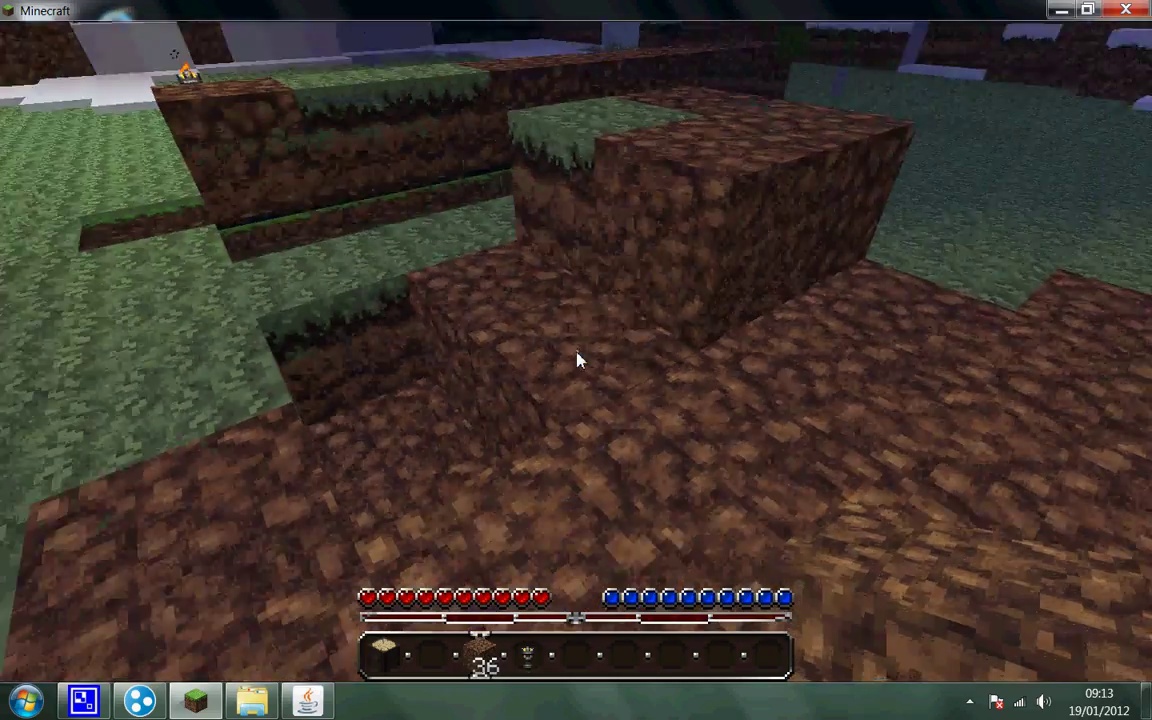
right_click(577, 360)
right_click(577, 360)
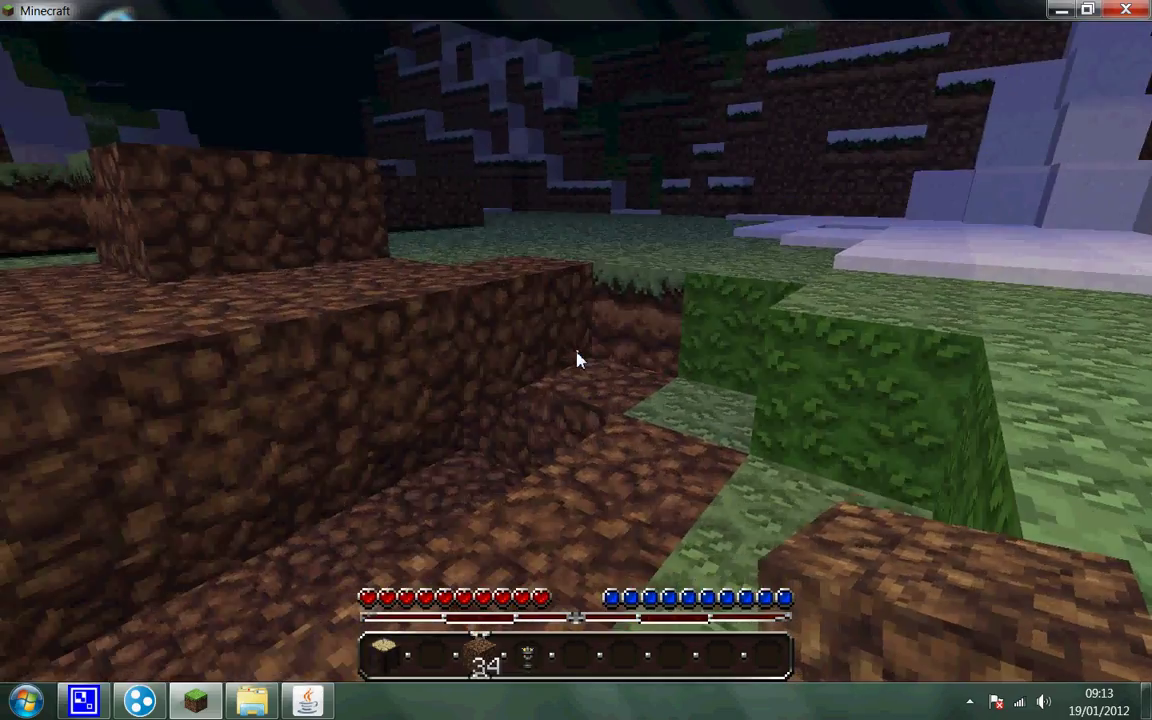
right_click(577, 360)
right_click(577, 360)
right_click(577, 360)
right_click(577, 360)
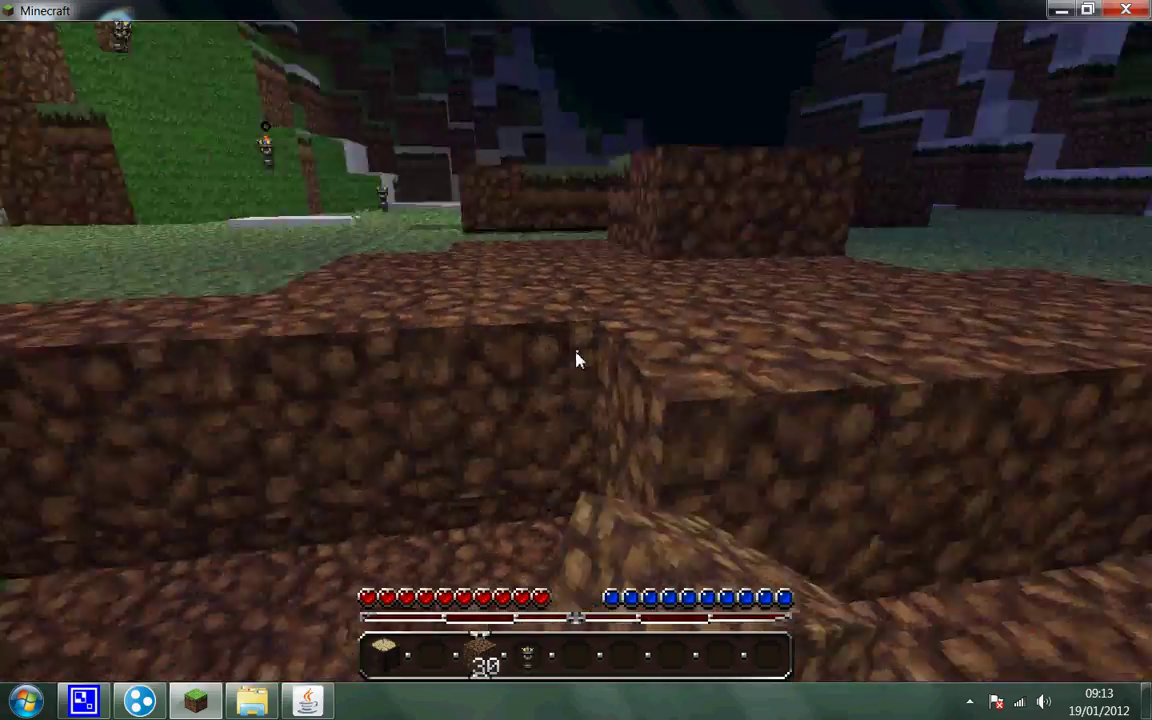
right_click(577, 360)
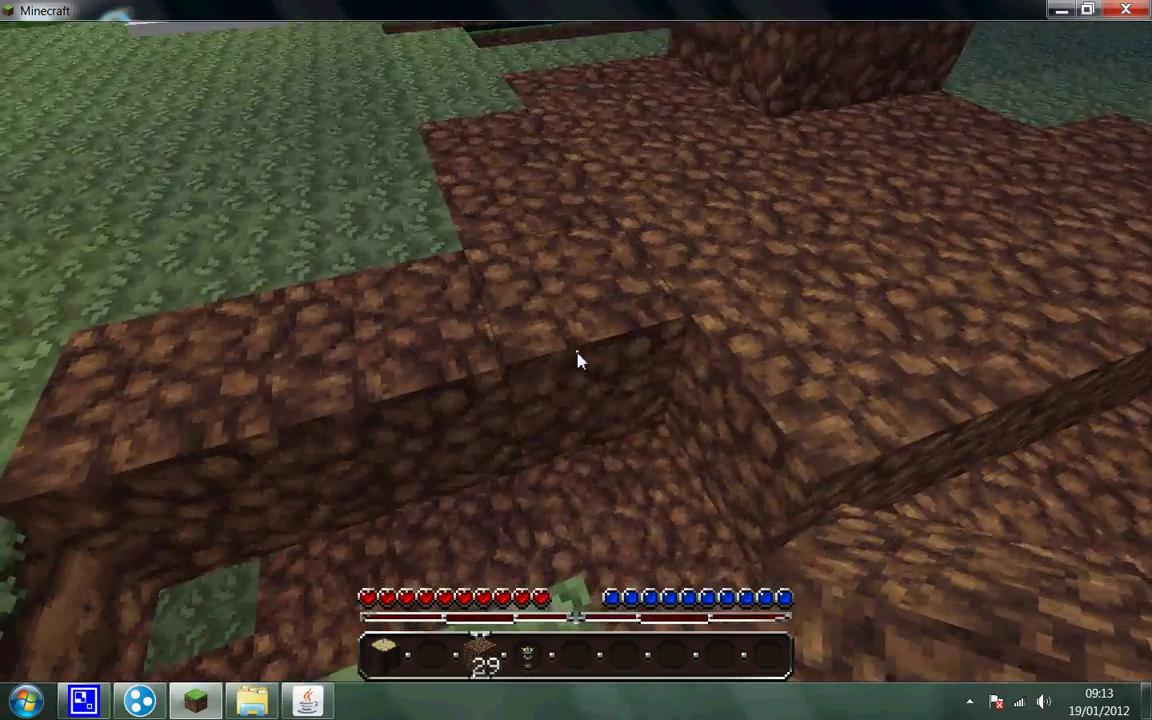
right_click(577, 360)
right_click(577, 360)
right_click(577, 360)
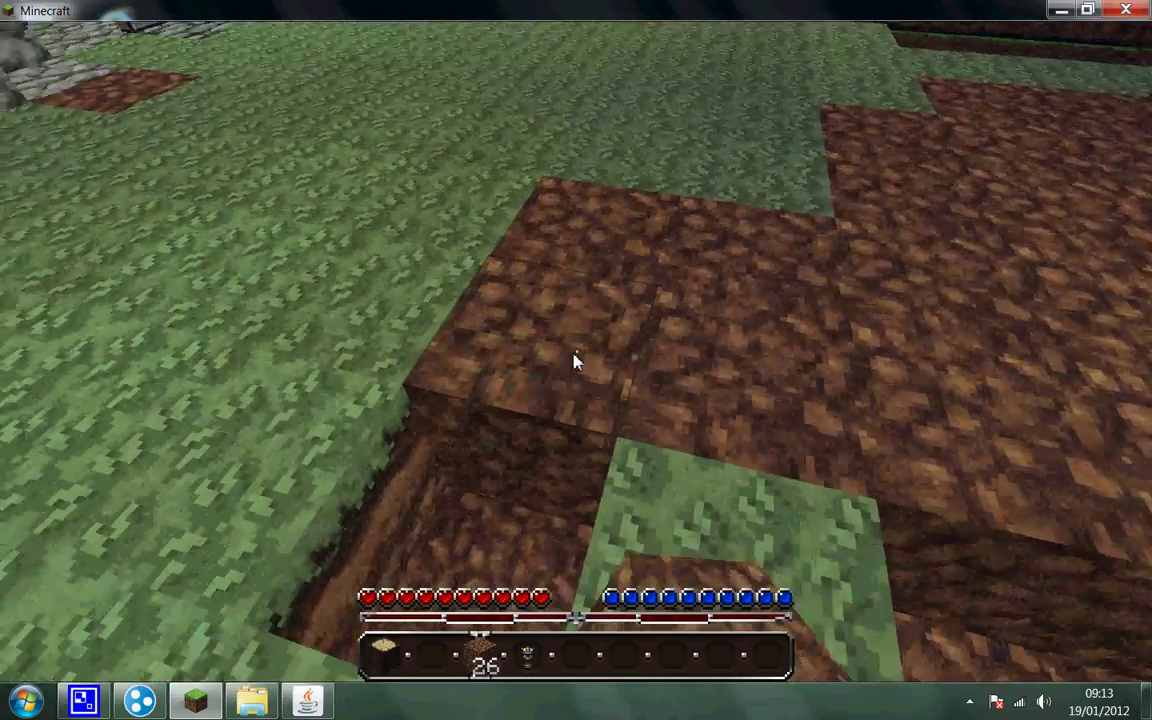
right_click(577, 360)
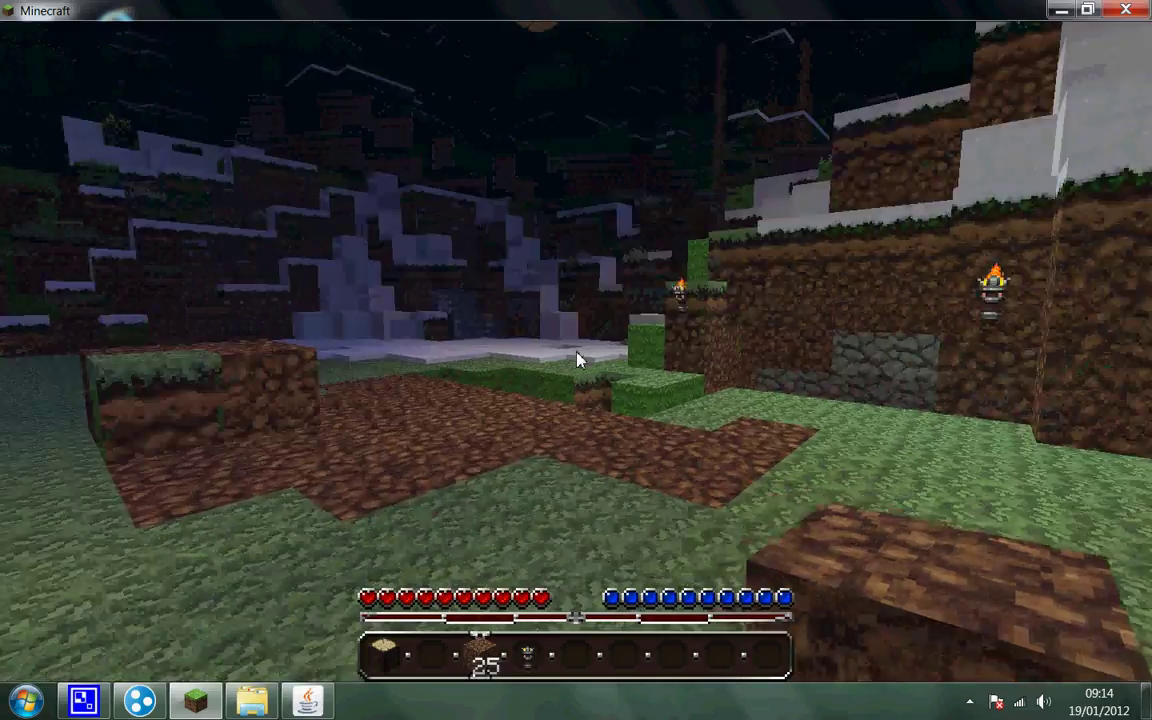
Walk into the cobblestone house through its wooden door and pause to the Game menu
key("w")
right_click(576, 360)
key("Escape")
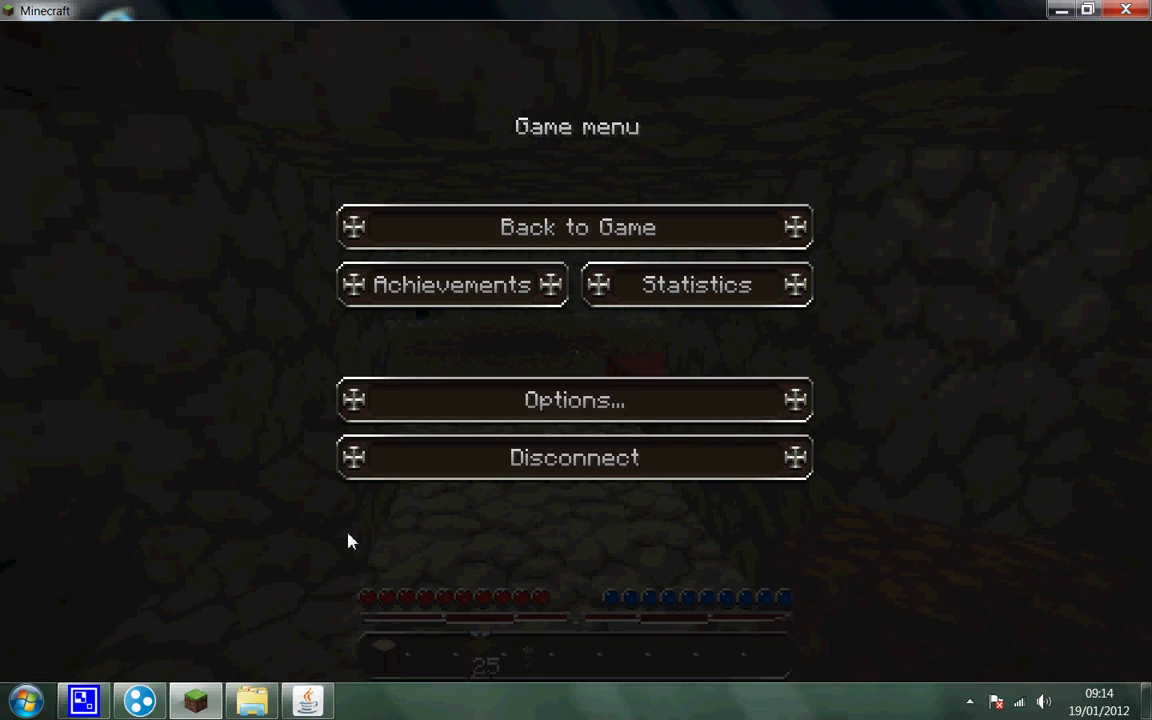